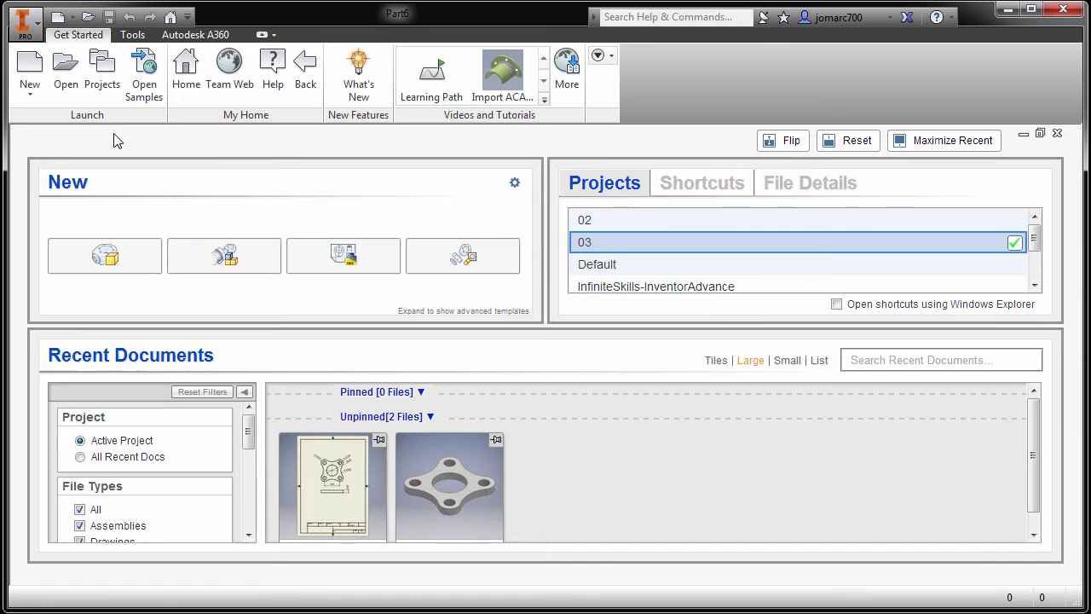
# Create a new part from the metric Standard (mm).ipt template.
pyautogui.click(26, 73)
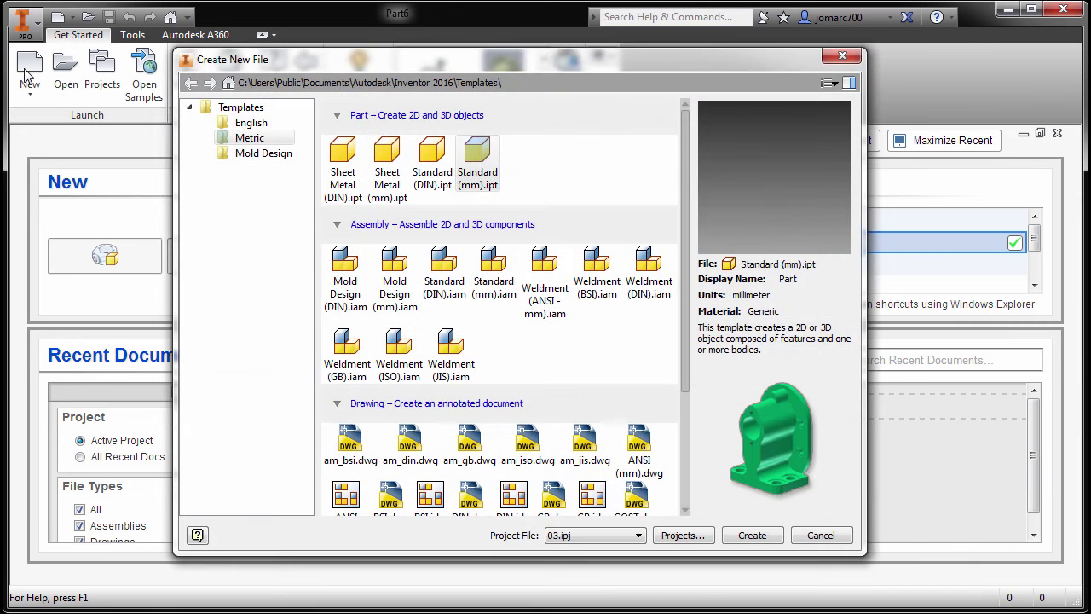
pyautogui.click(250, 138)
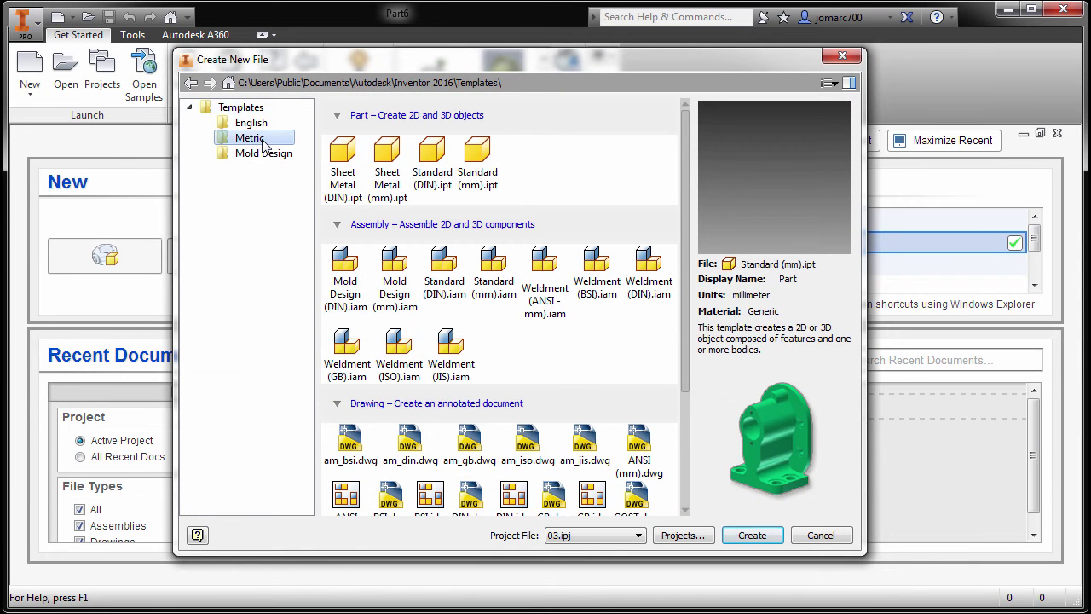
pyautogui.doubleClick(477, 161)
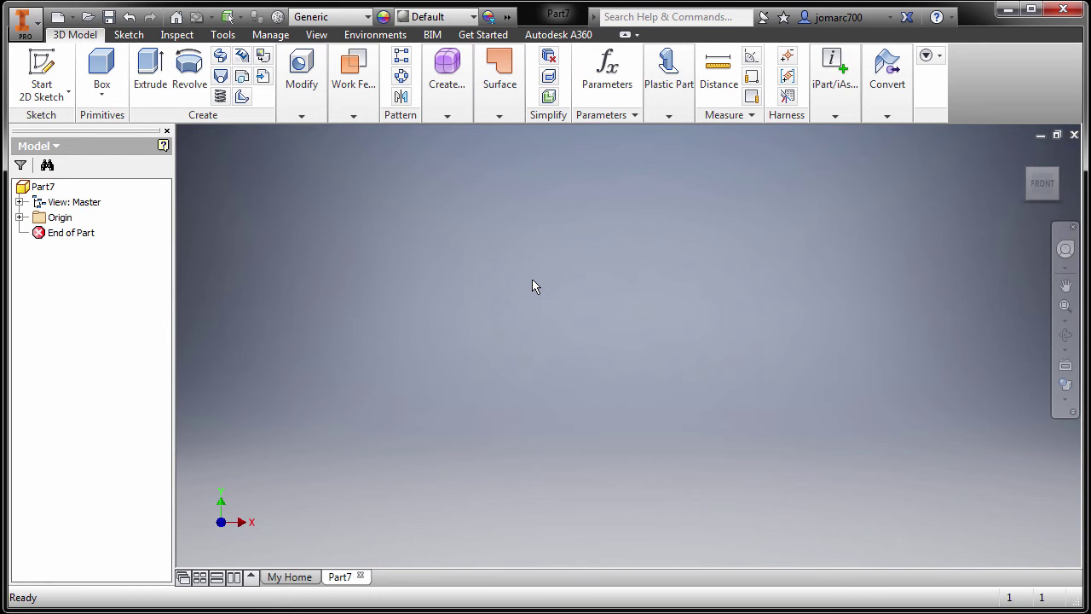
# Sketch a 120 × 80 mm center-point rectangle on the XY plane, centred on the origin.
pyautogui.press('s')
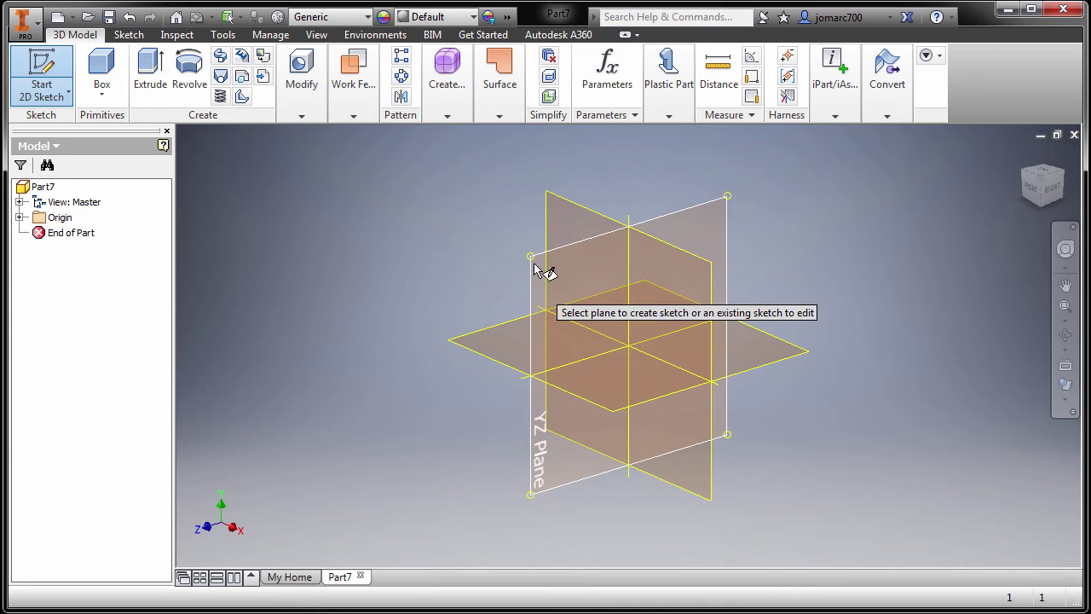
pyautogui.click(569, 206)
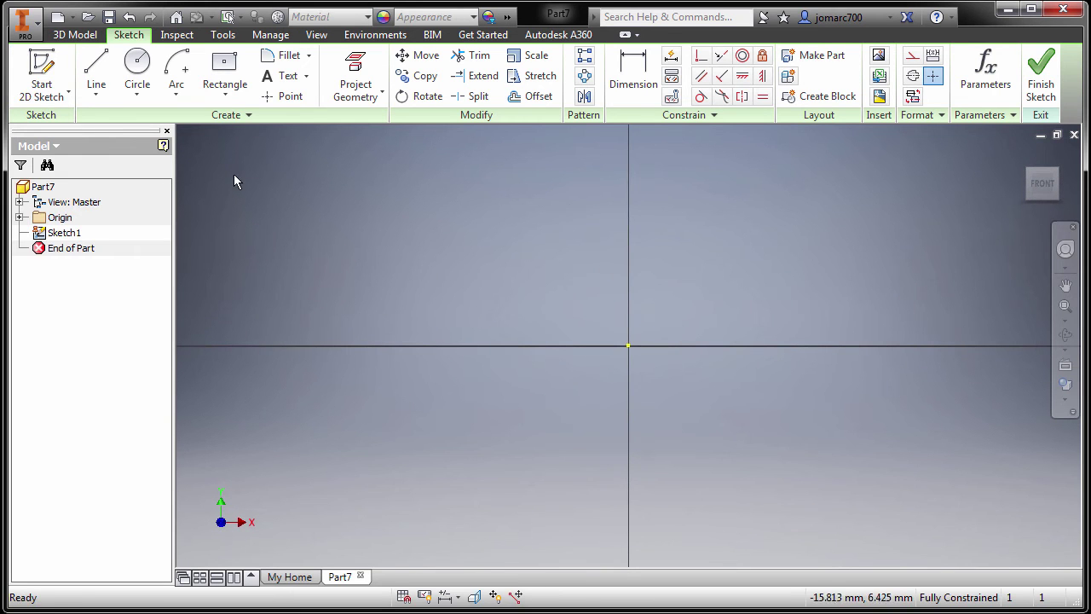
pyautogui.click(233, 94)
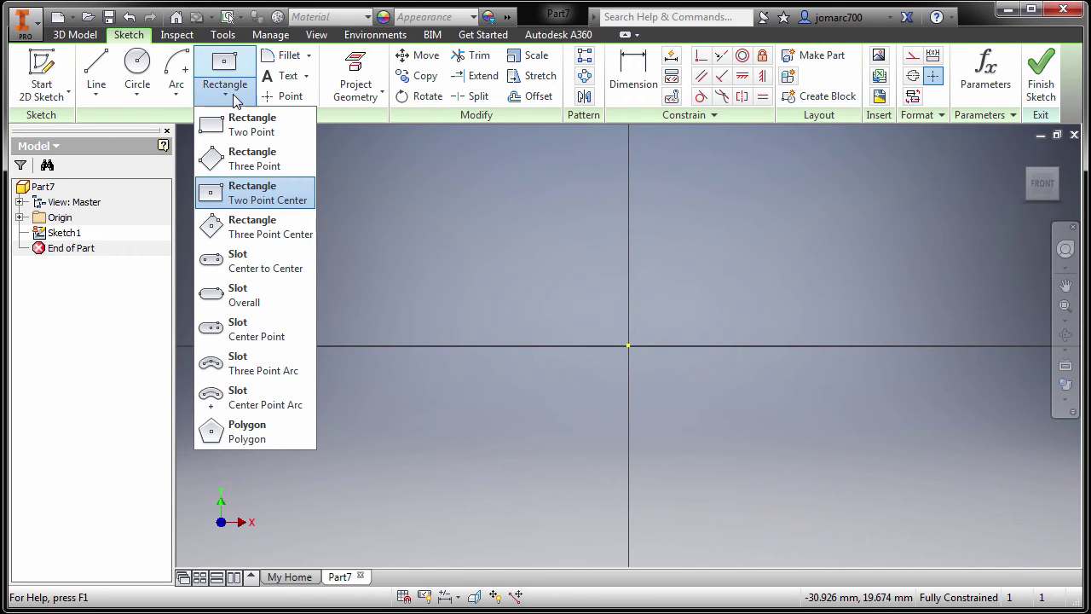
pyautogui.click(256, 196)
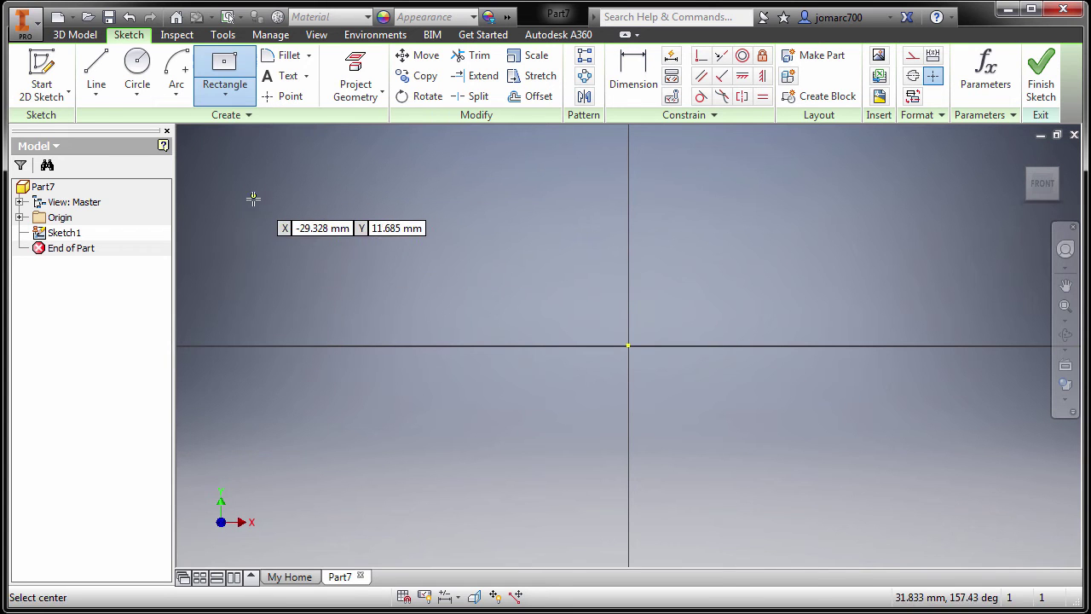
pyautogui.click(629, 345)
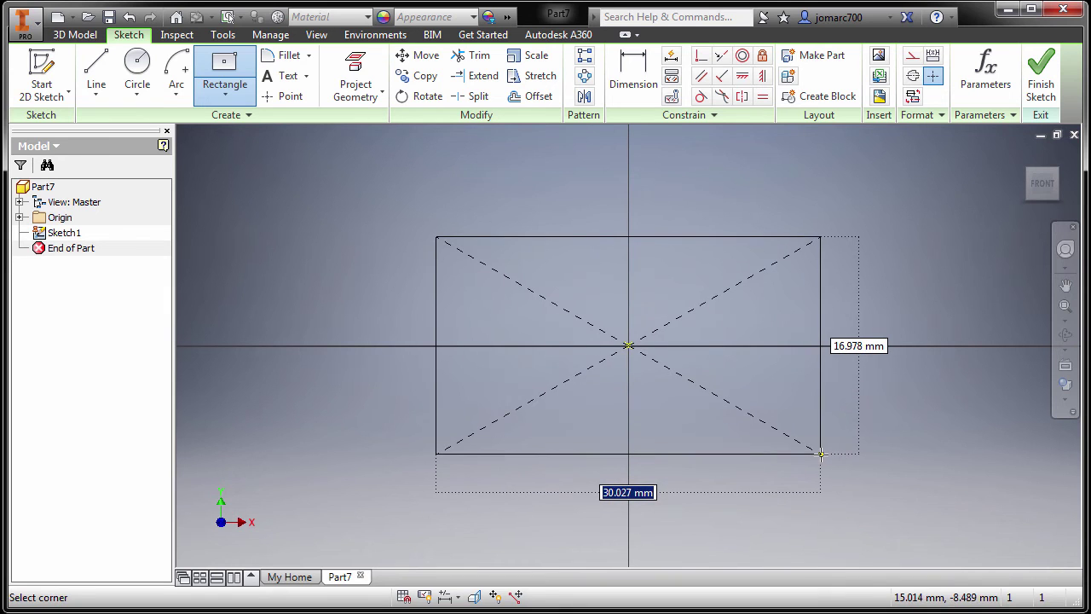
pyautogui.write('120')
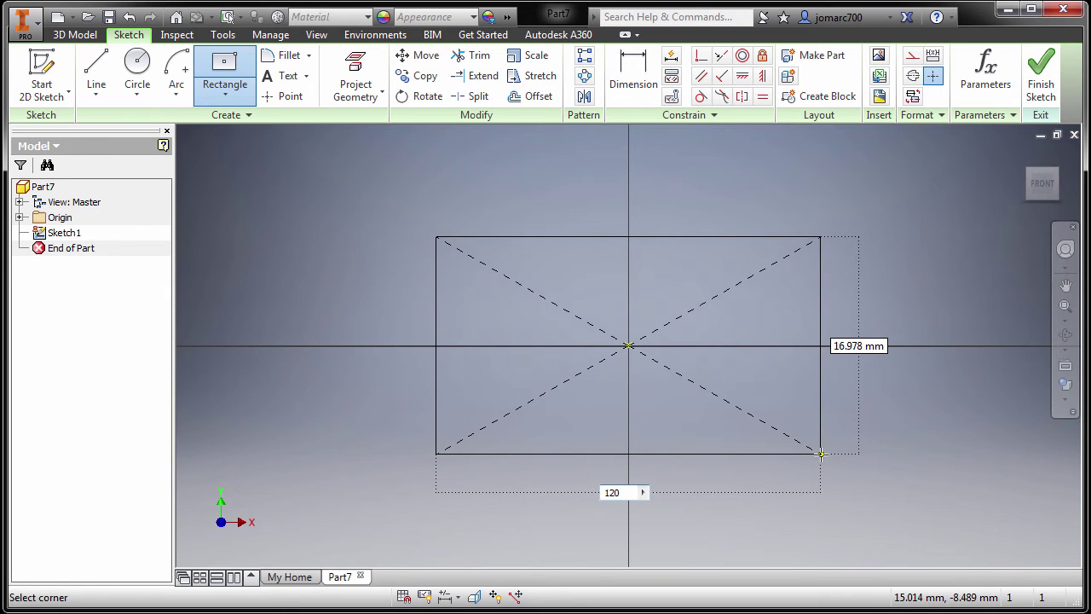
pyautogui.press('Tab')
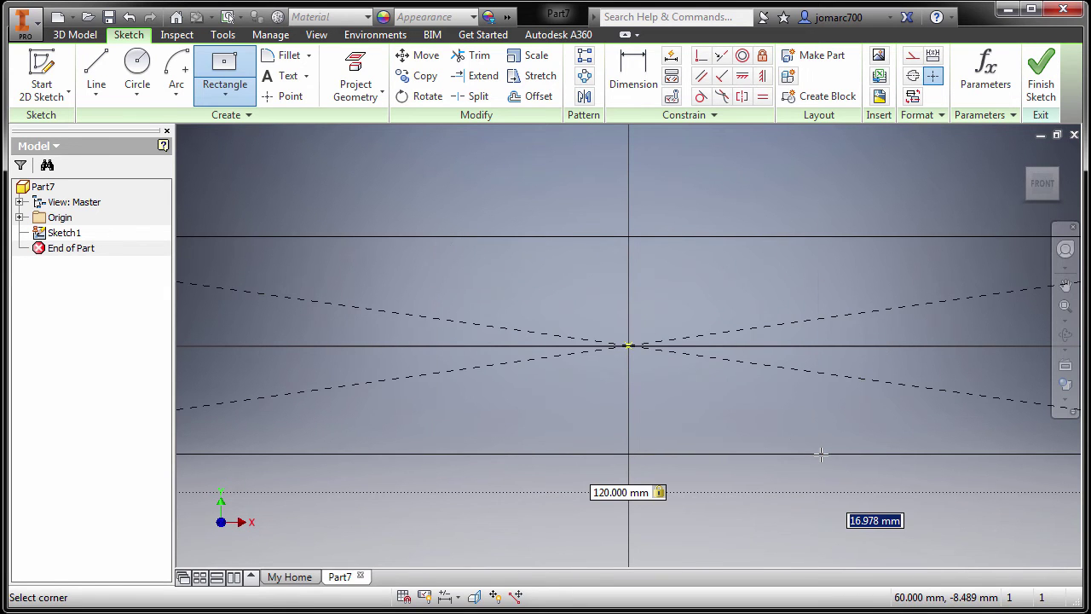
pyautogui.write('0')
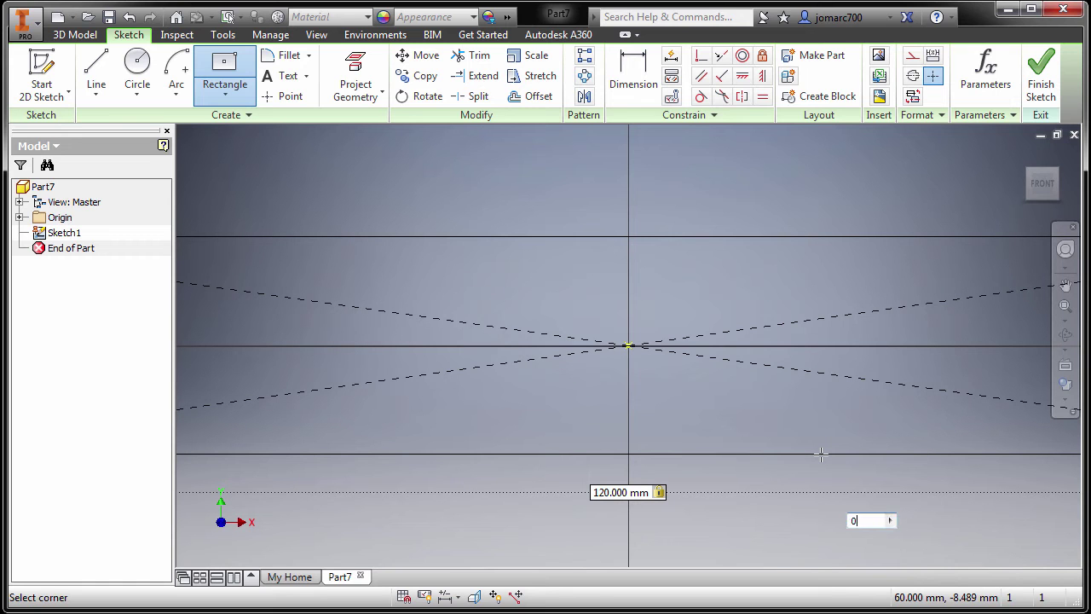
pyautogui.press('BackSpace')
pyautogui.write('80')
pyautogui.press('Return')
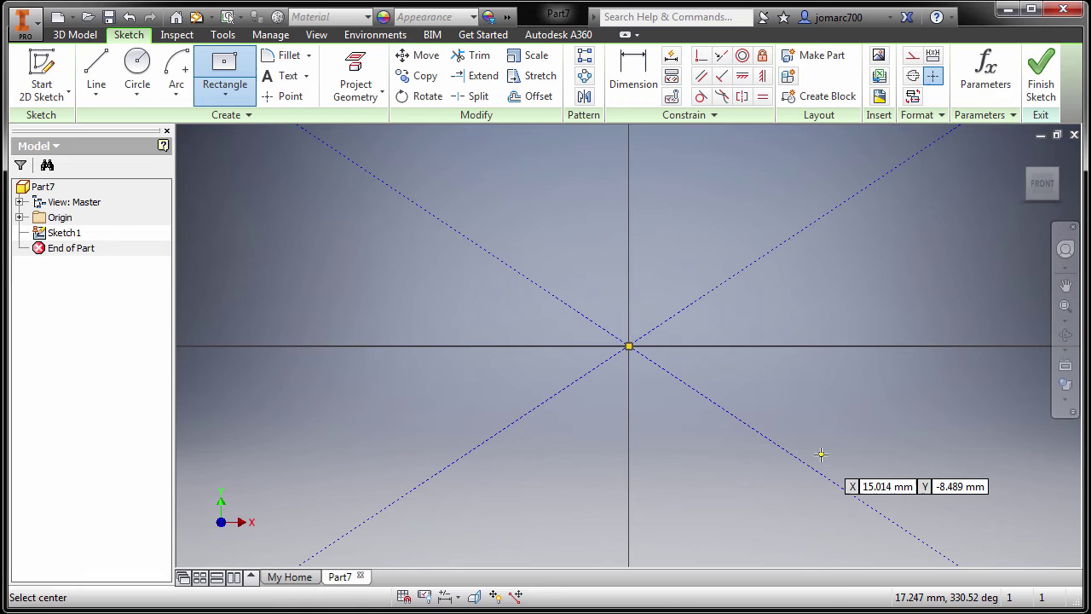
pyautogui.press('Escape')
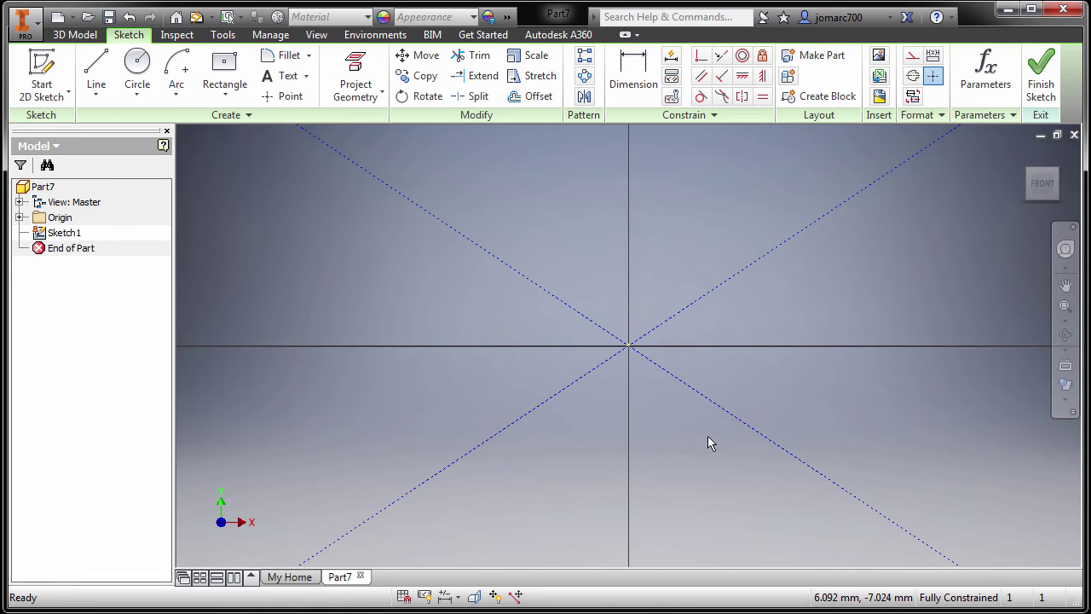
# Draw the slot's top and bottom lines joined by tangent arcs at both ends inside the rectangle.
pyautogui.press('Home')
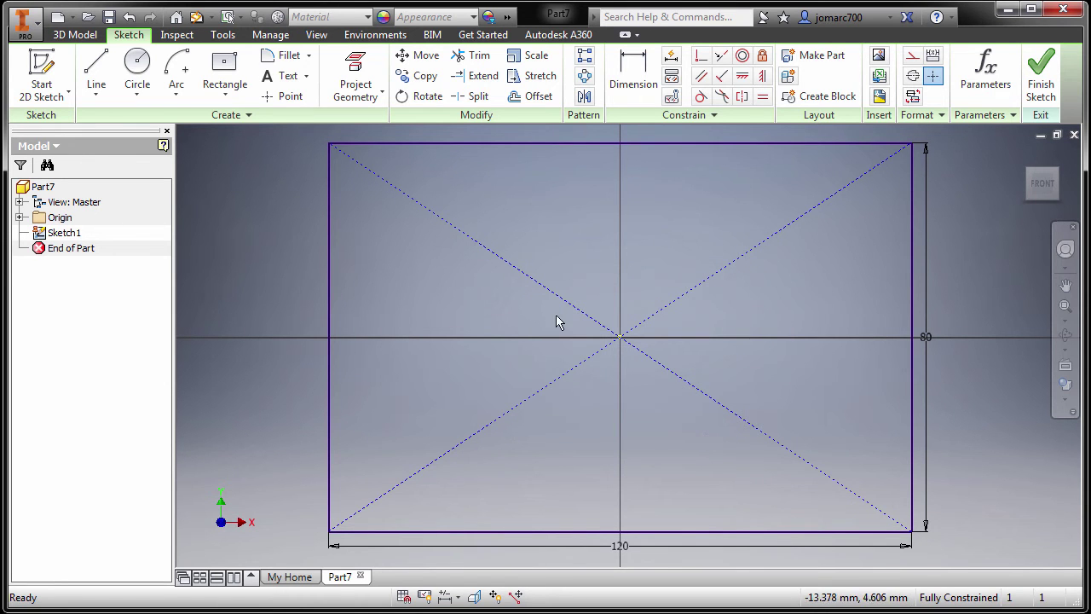
pyautogui.click(640, 350)
pyautogui.press('l')
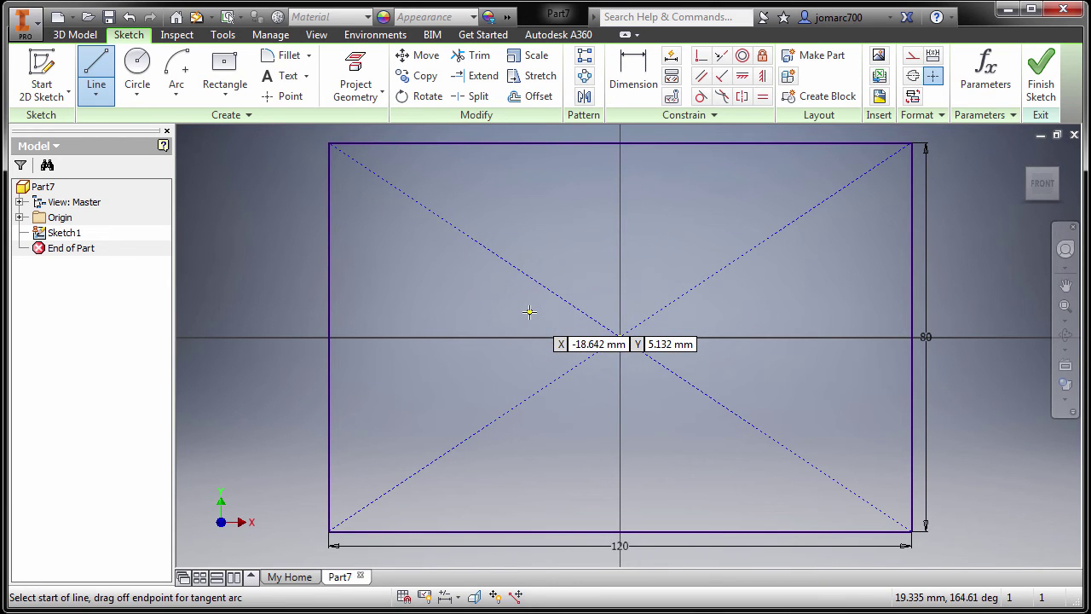
pyautogui.click(529, 312)
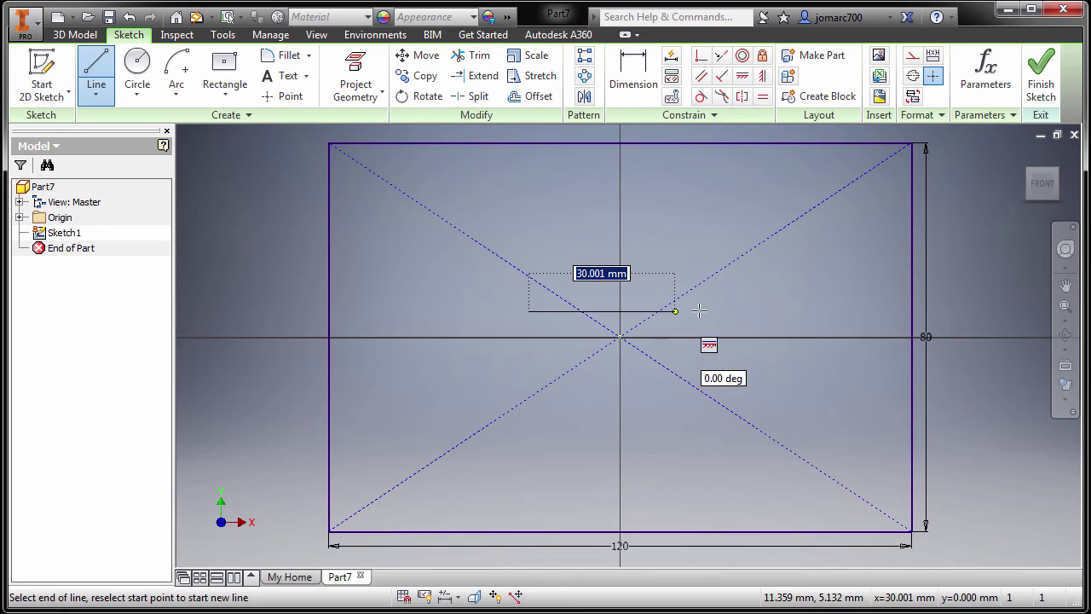
pyautogui.moveTo(718, 306); pyautogui.dragTo(666, 399)
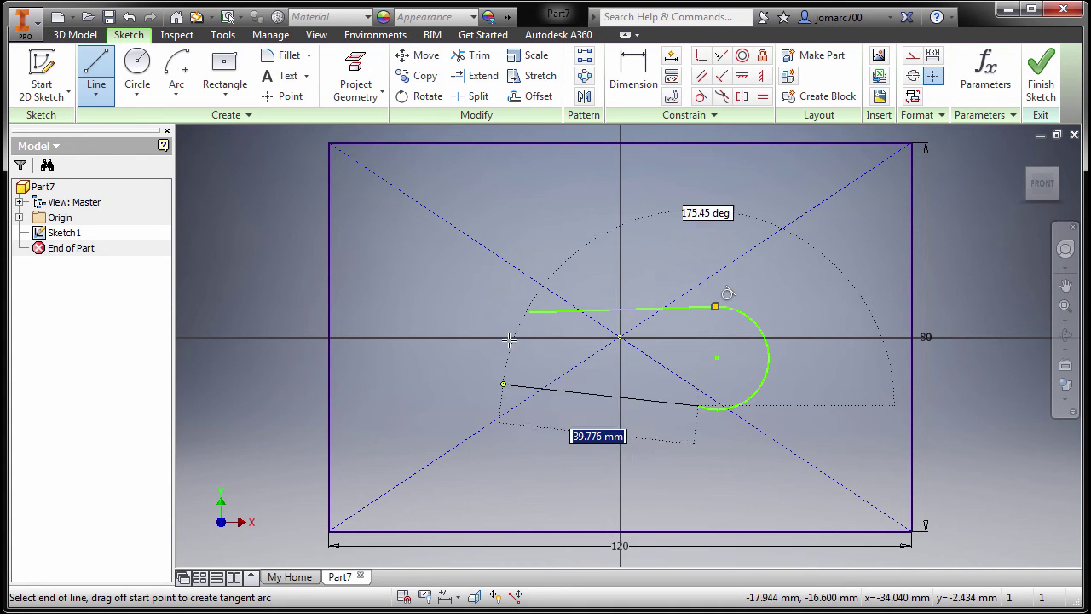
pyautogui.click(542, 410)
pyautogui.moveTo(542, 410); pyautogui.dragTo(529, 312)
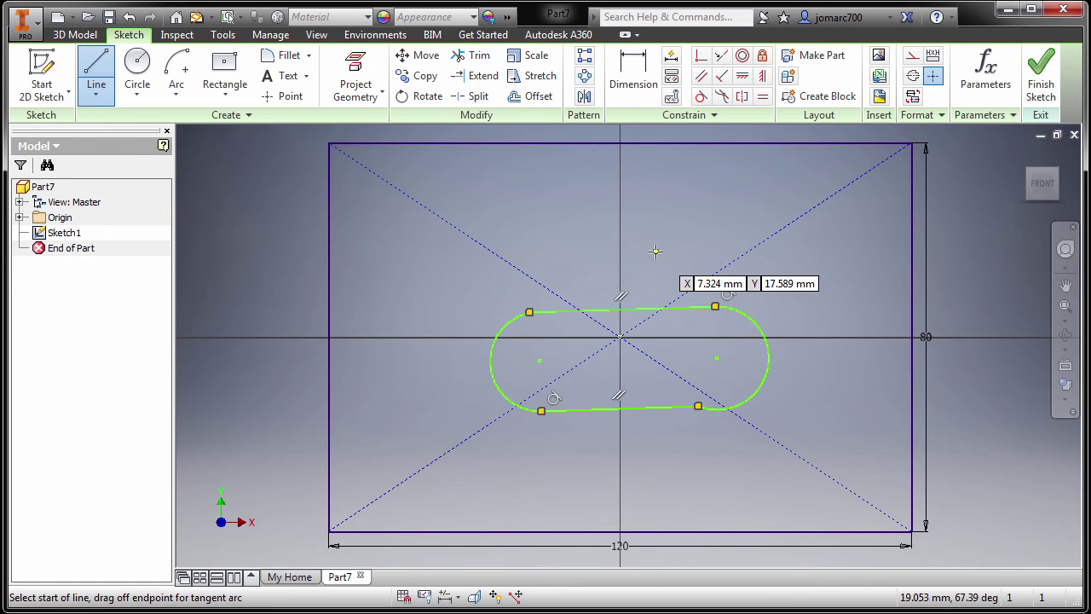
pyautogui.press('Escape')
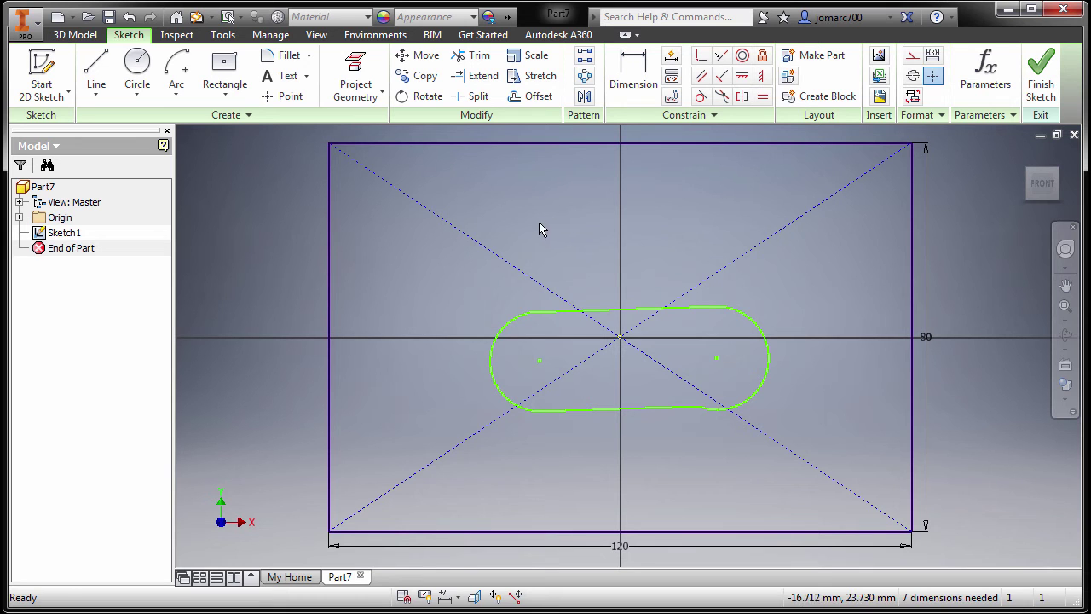
pyautogui.press('l')
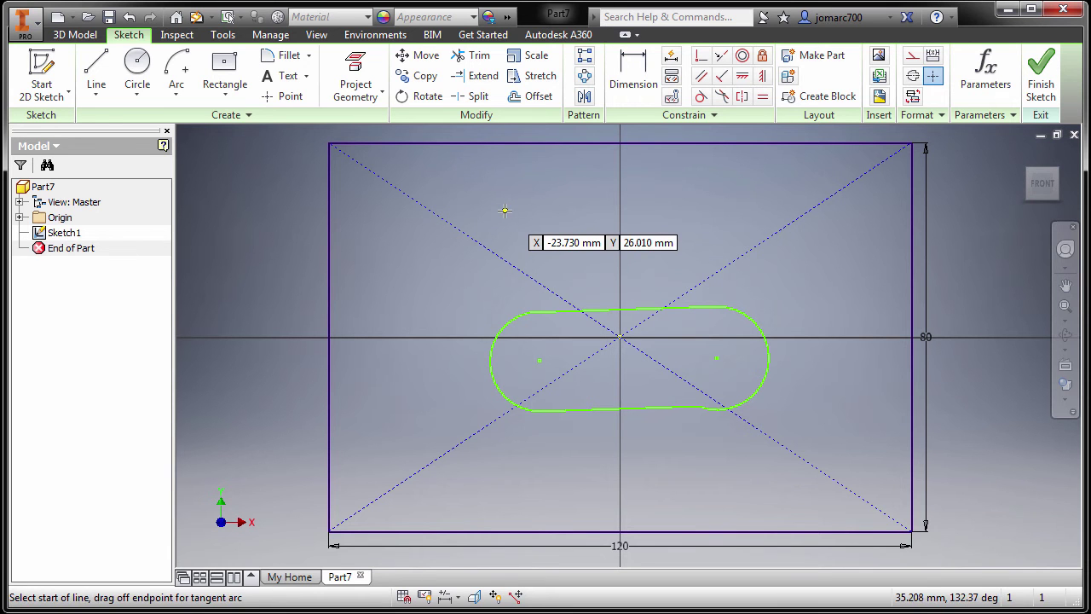
pyautogui.click(509, 207)
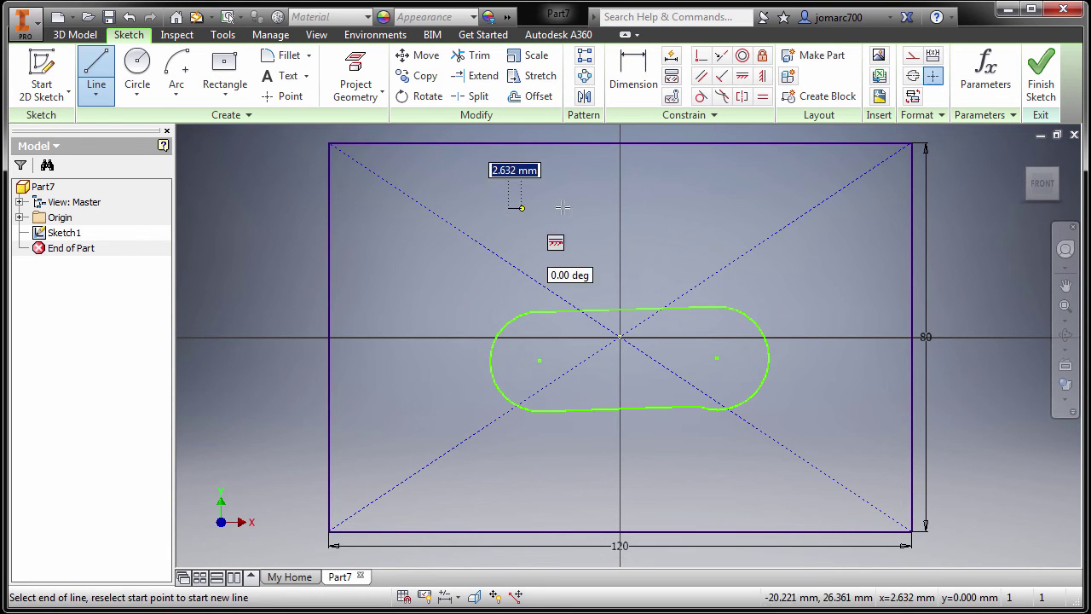
pyautogui.click(699, 198)
pyautogui.moveTo(698, 197); pyautogui.dragTo(702, 259)
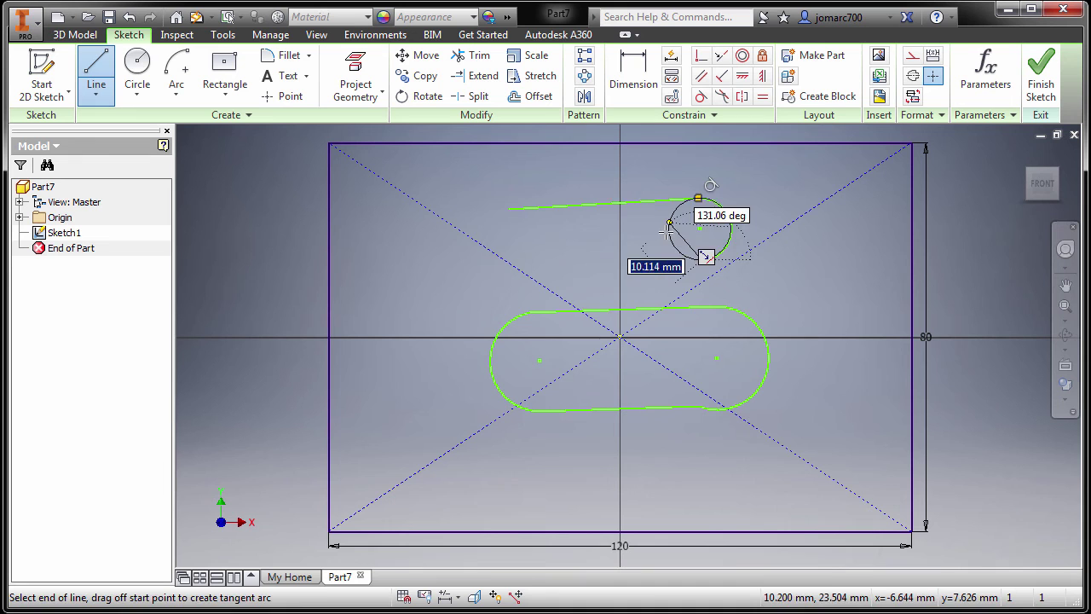
pyautogui.press('Escape')
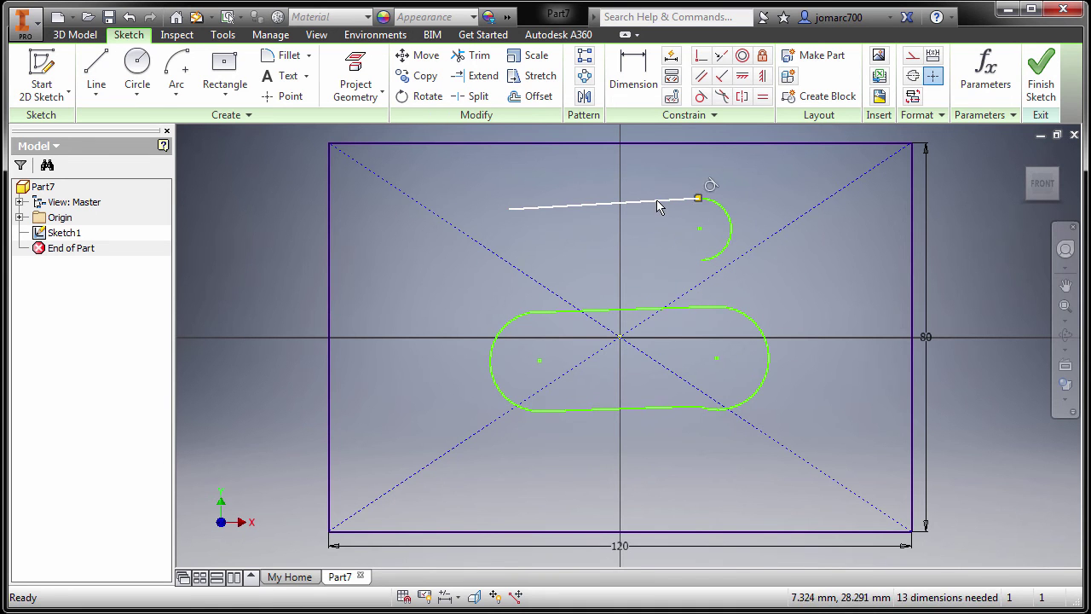
pyautogui.click(657, 205)
pyautogui.press('Delete')
pyautogui.click(726, 214)
pyautogui.press('Delete')
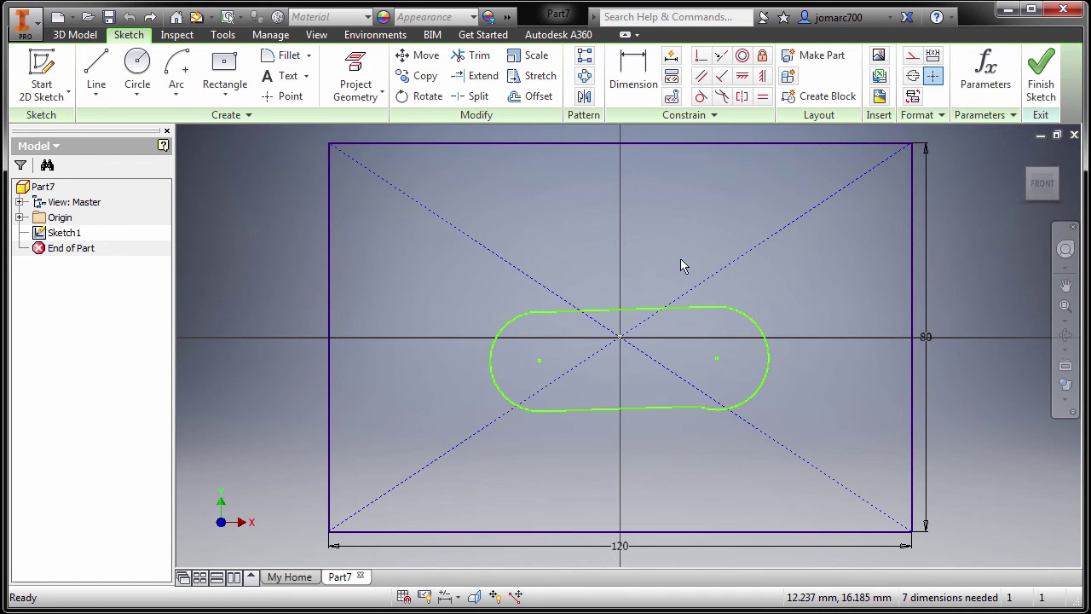
# Constrain the slot's top line to be horizontal.
pyautogui.click(634, 311)
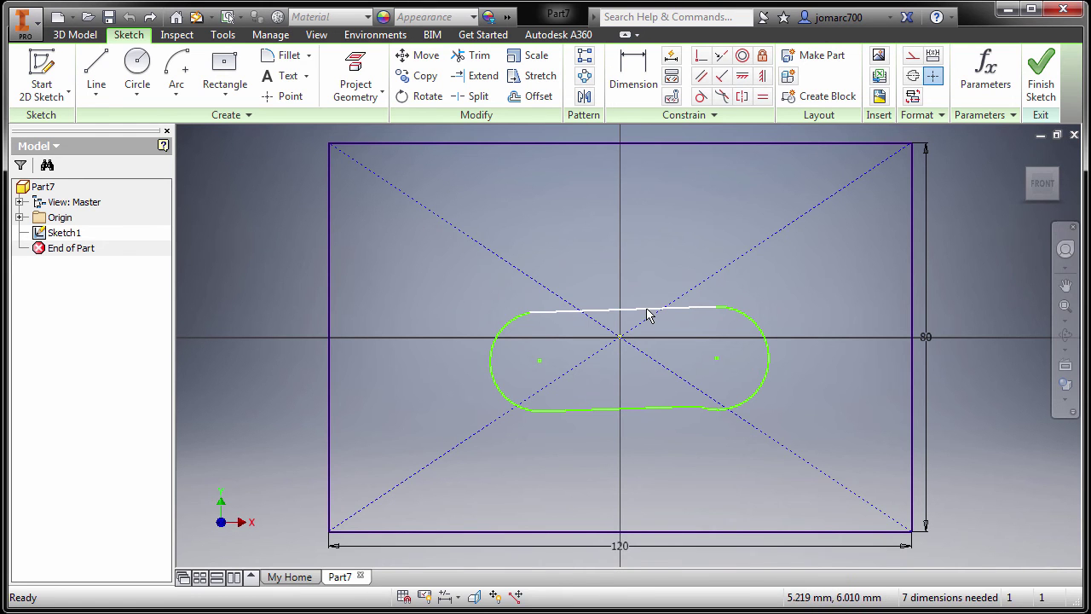
pyautogui.click(647, 312)
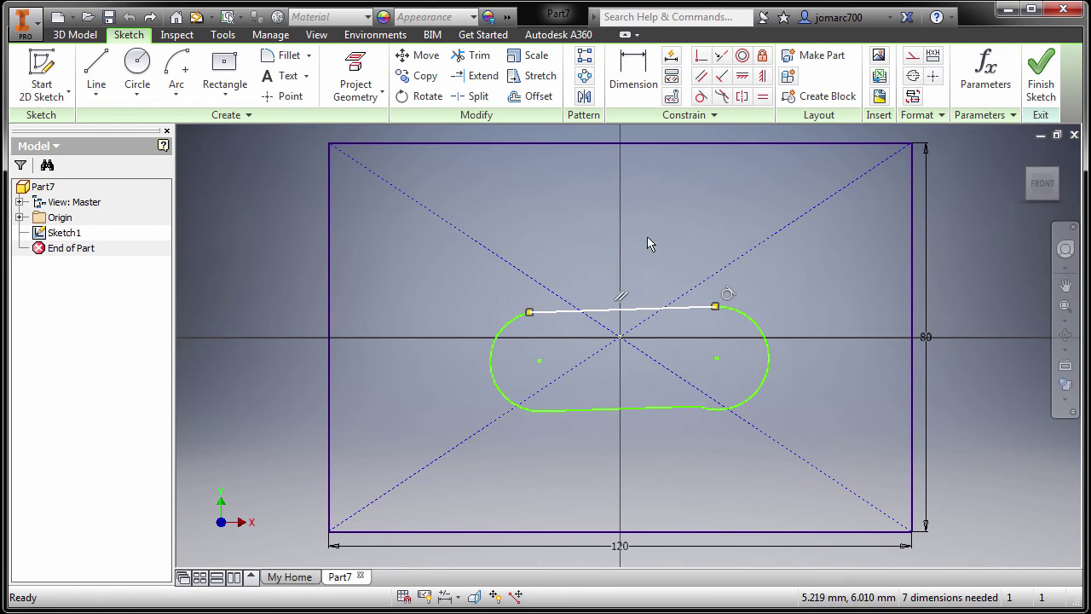
pyautogui.rightClick(660, 227)
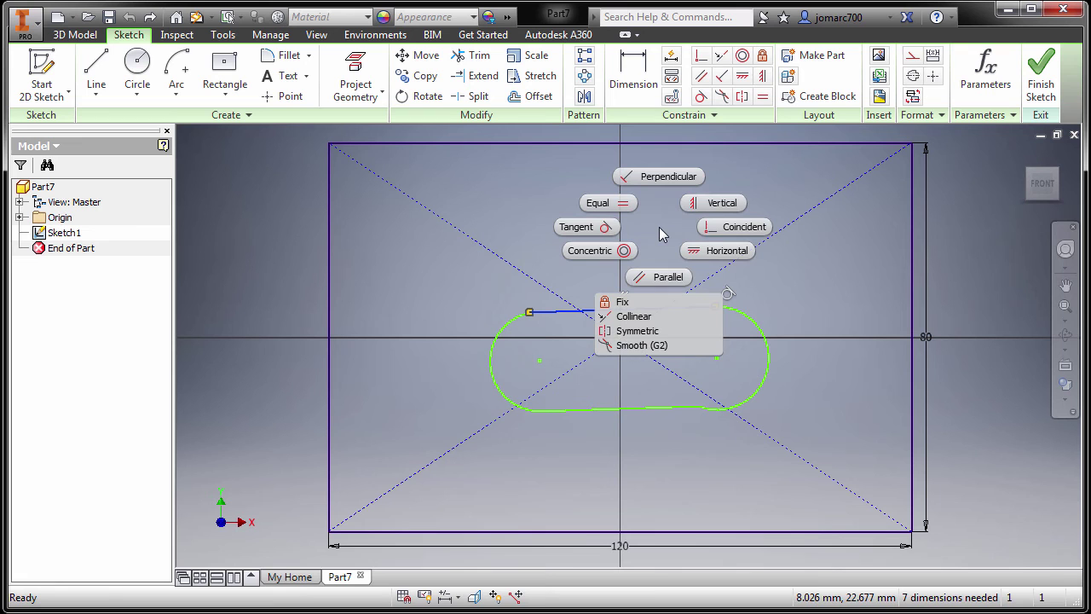
pyautogui.click(720, 249)
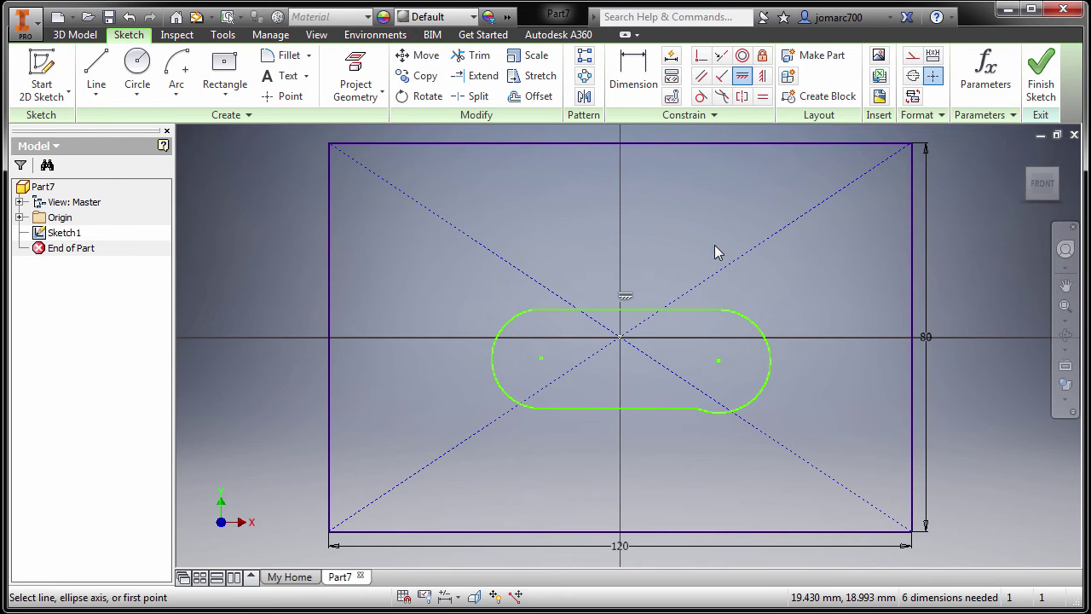
pyautogui.press('Escape')
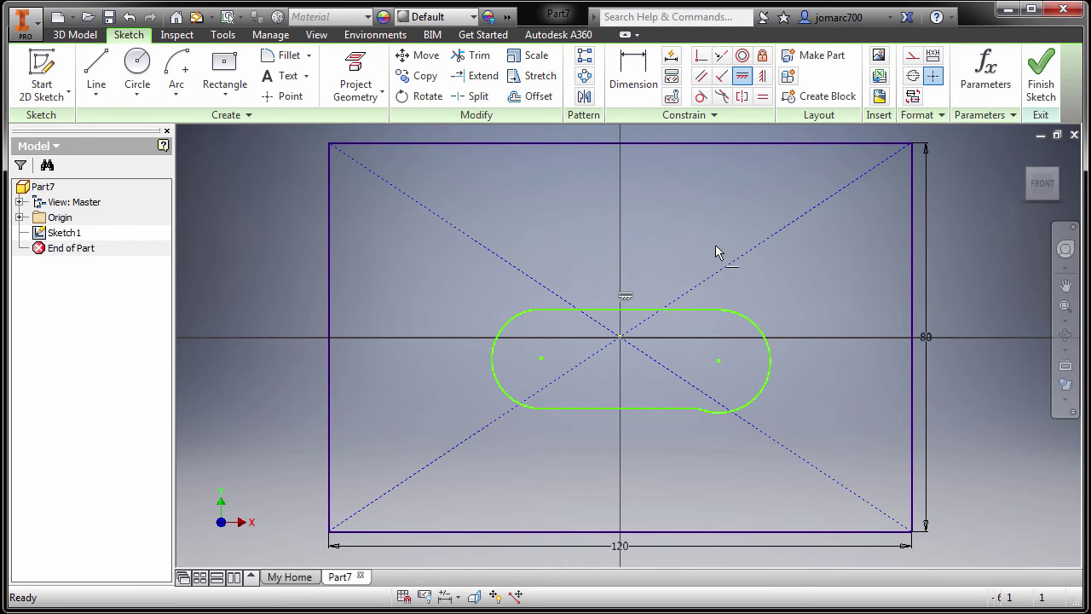
# Make the right arc tangent to the bottom line and the left arc tangent to the top line.
pyautogui.click(720, 421)
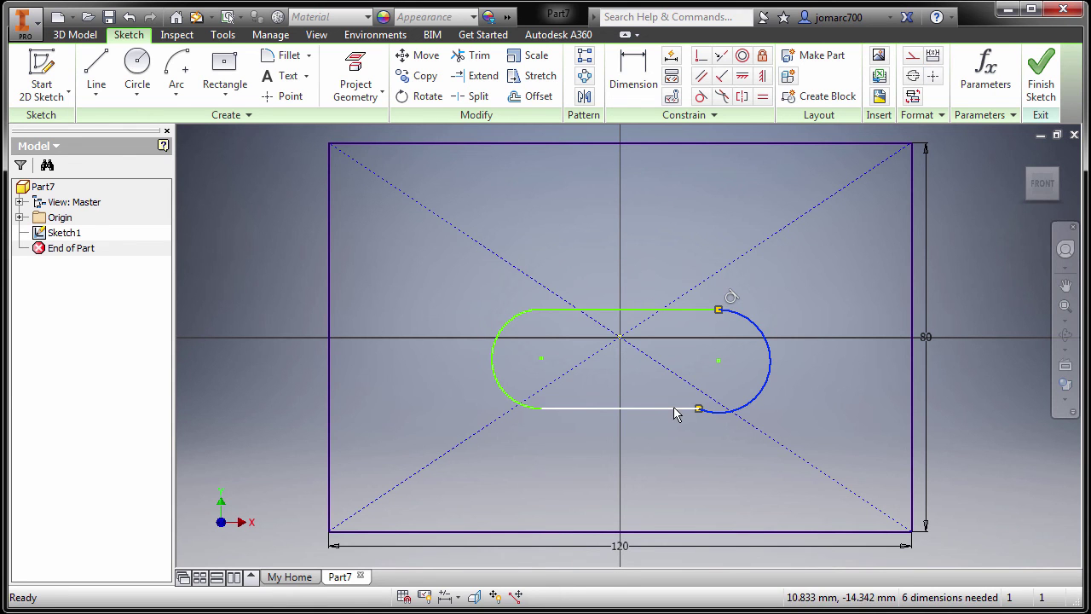
pyautogui.keyDown('ctrl'); pyautogui.click(679, 410); pyautogui.keyUp('ctrl')
pyautogui.rightClick(697, 444)
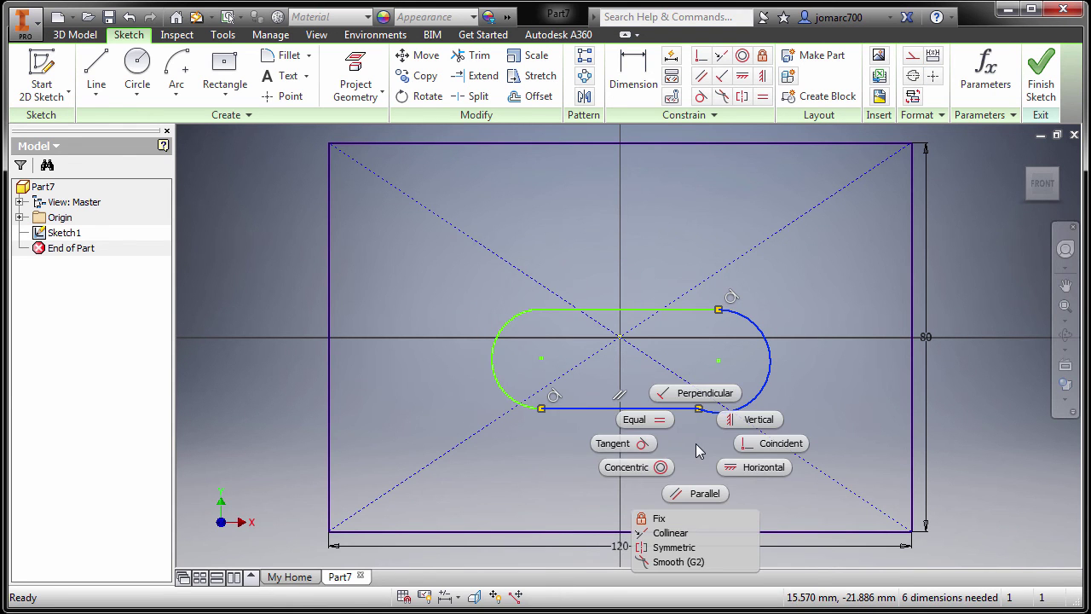
pyautogui.click(642, 445)
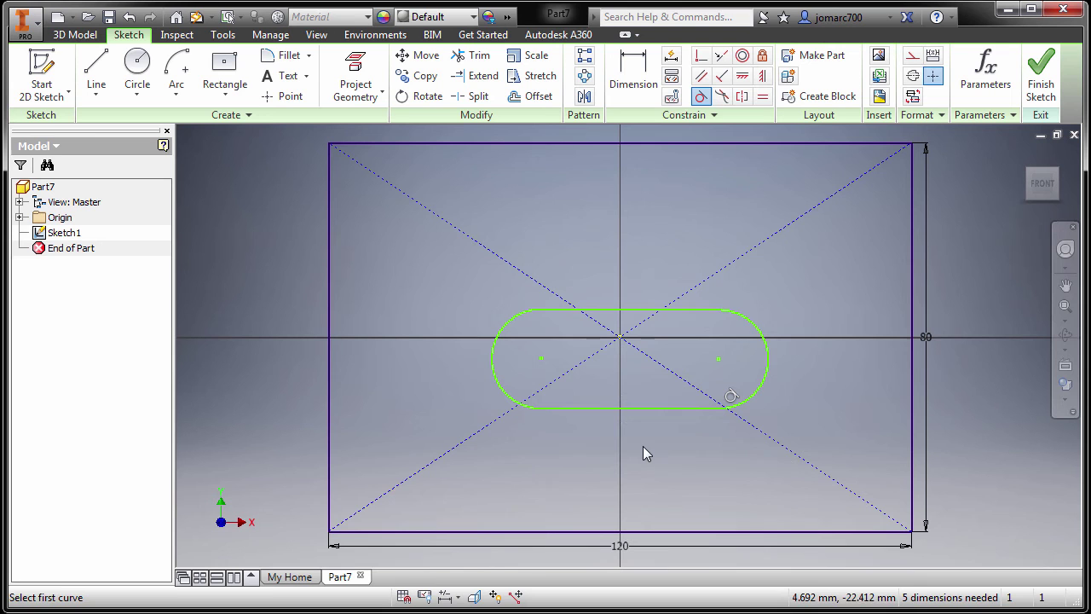
pyautogui.press('Escape')
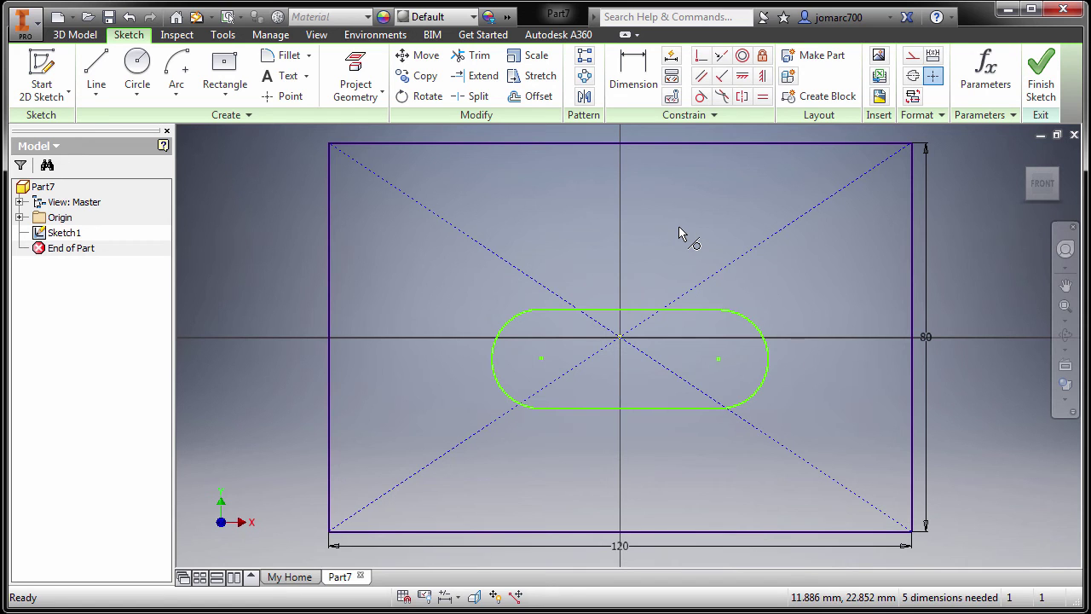
pyautogui.press('F8')
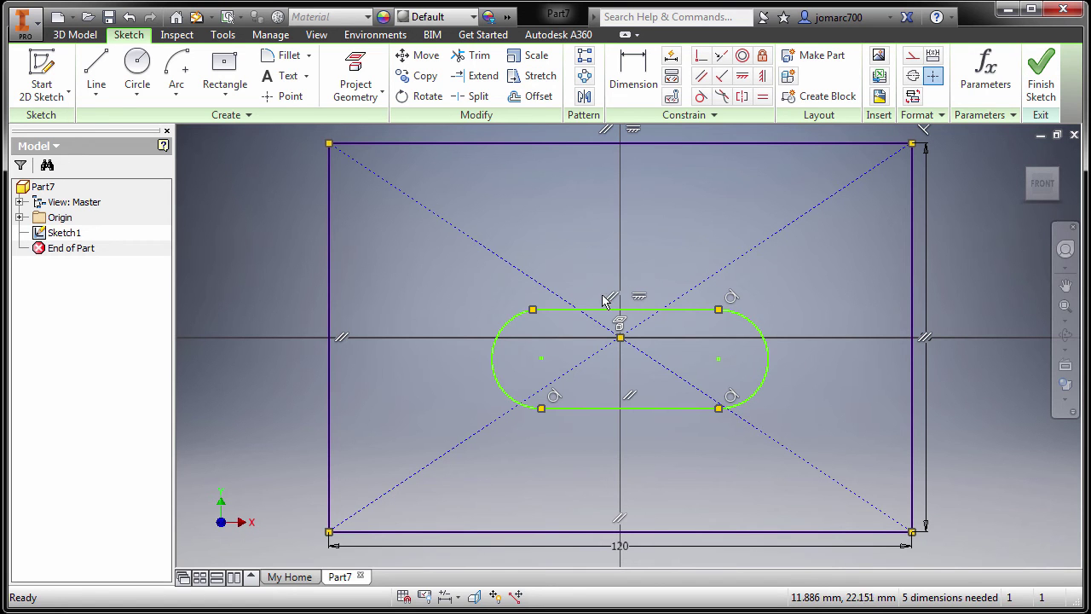
pyautogui.click(700, 97)
pyautogui.click(552, 312)
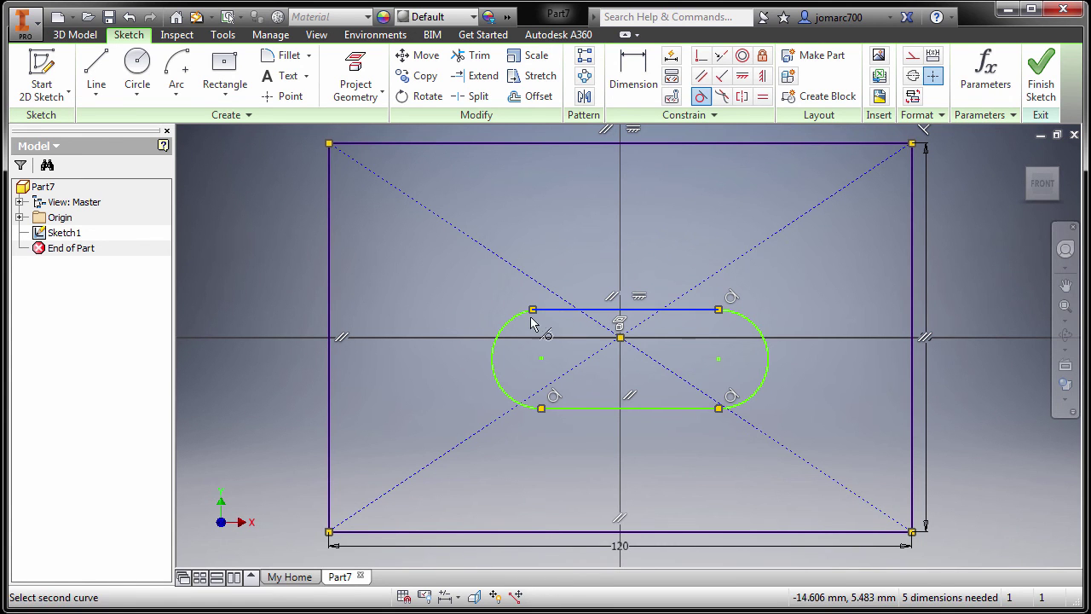
pyautogui.click(502, 335)
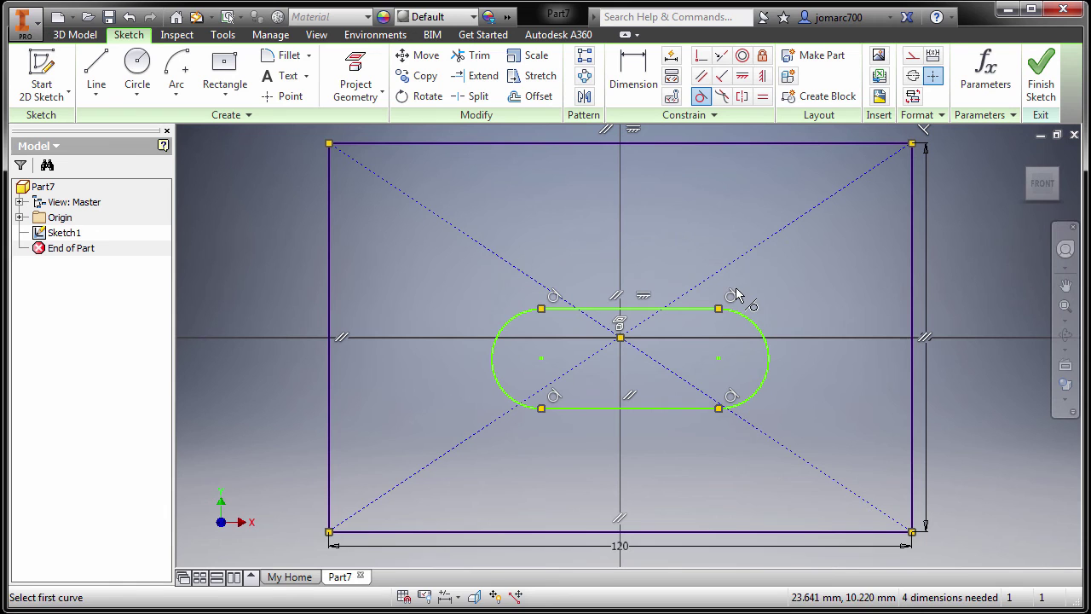
pyautogui.press('Escape')
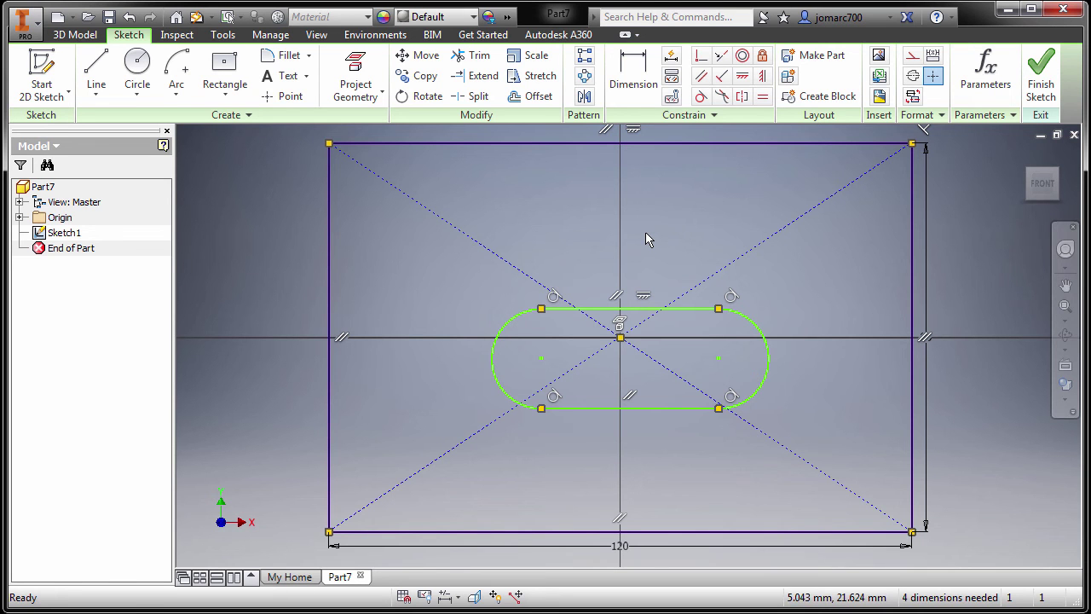
# Add a 20 mm dimension between the arc centres and a 6 mm radius on the right arc.
pyautogui.press('d')
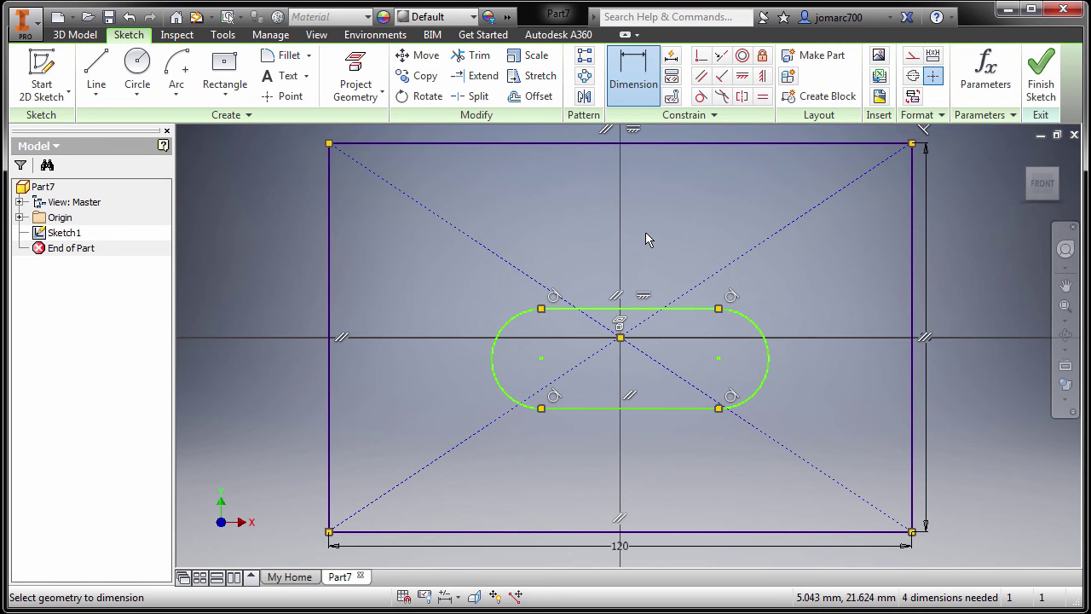
pyautogui.click(541, 357)
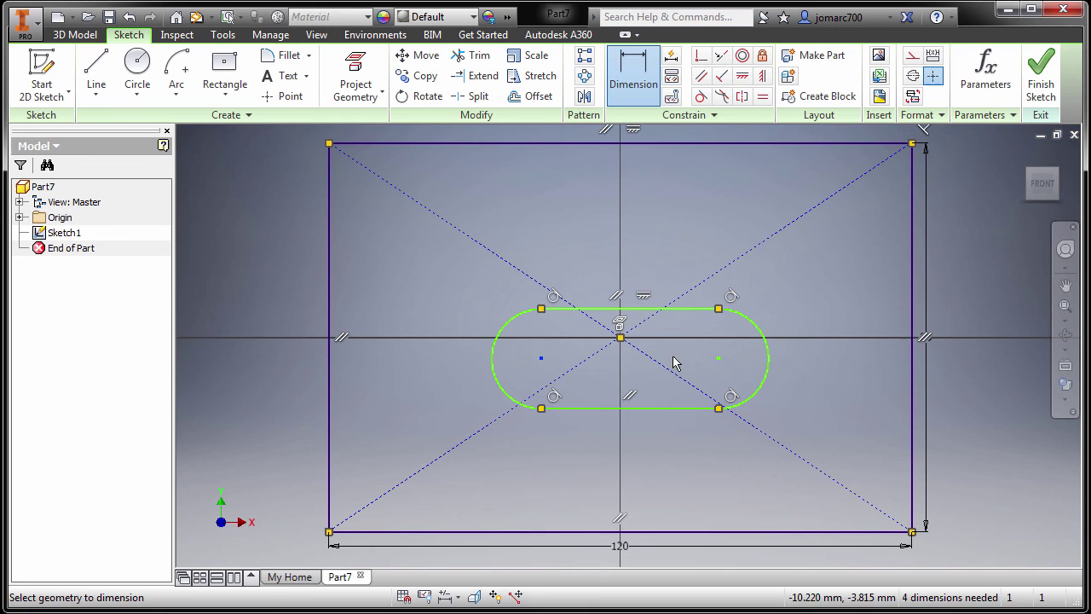
pyautogui.click(718, 358)
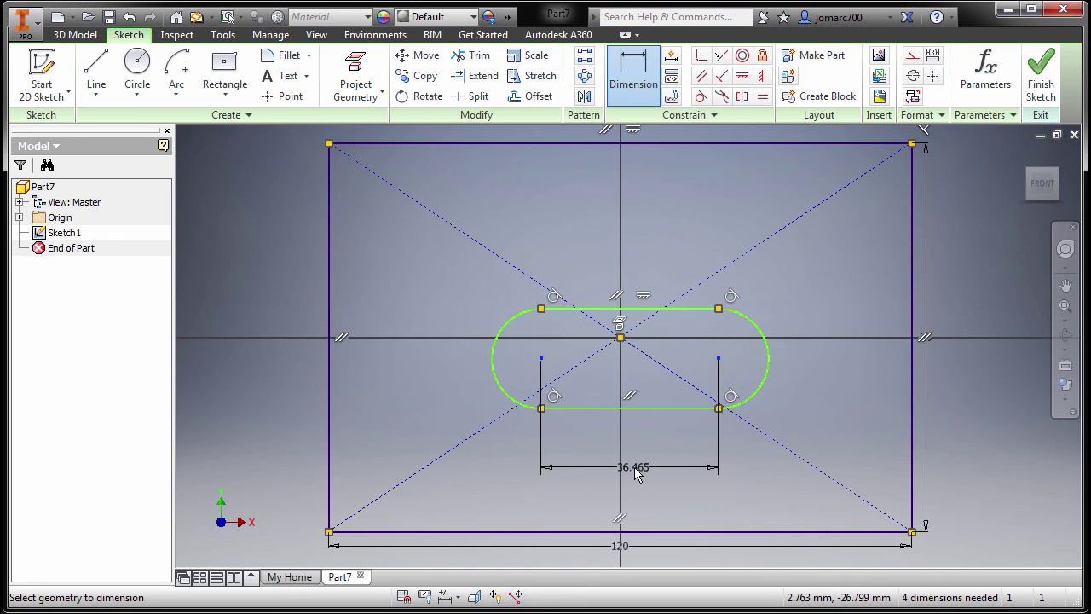
pyautogui.click(633, 467)
pyautogui.write('20')
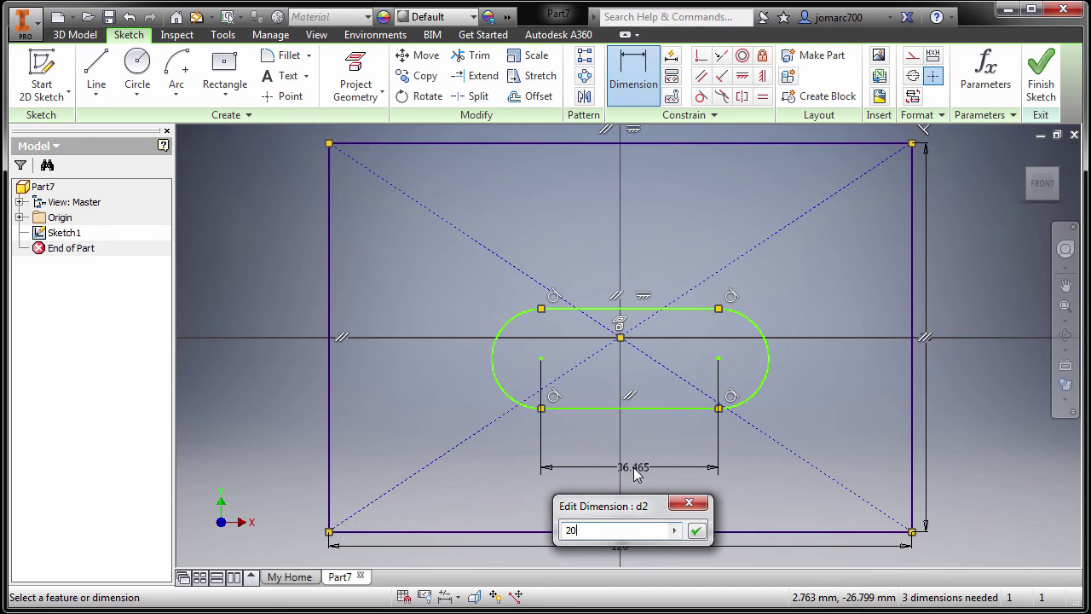
pyautogui.press('Return')
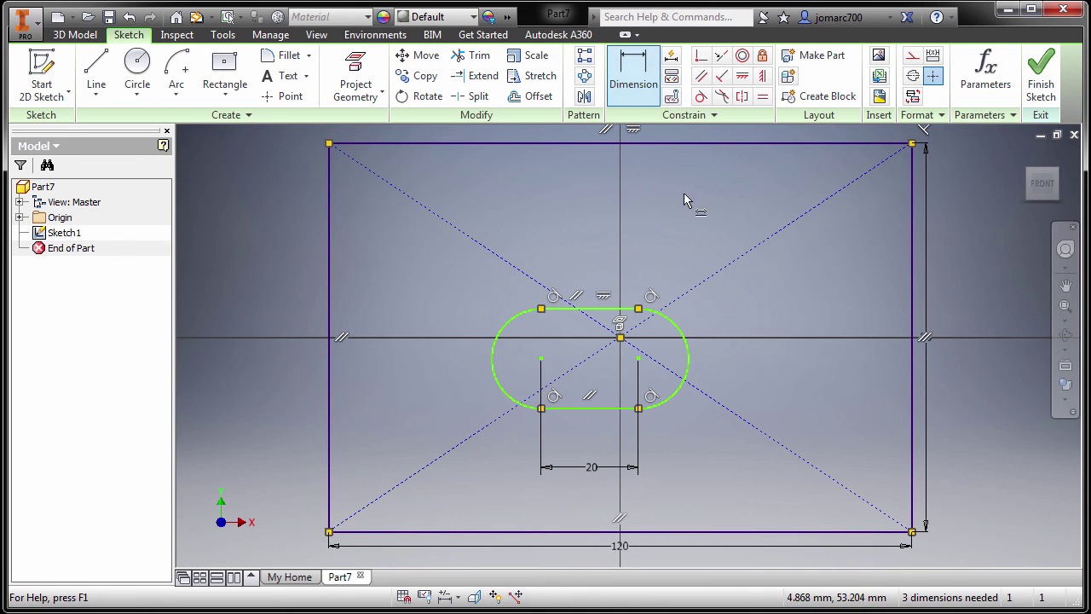
pyautogui.click(687, 343)
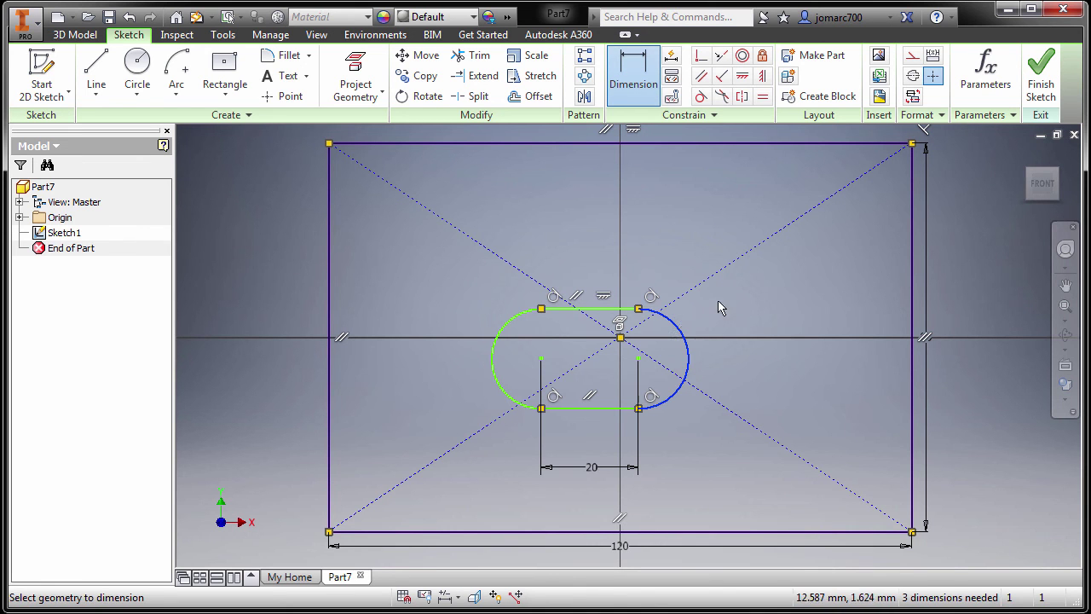
pyautogui.click(731, 297)
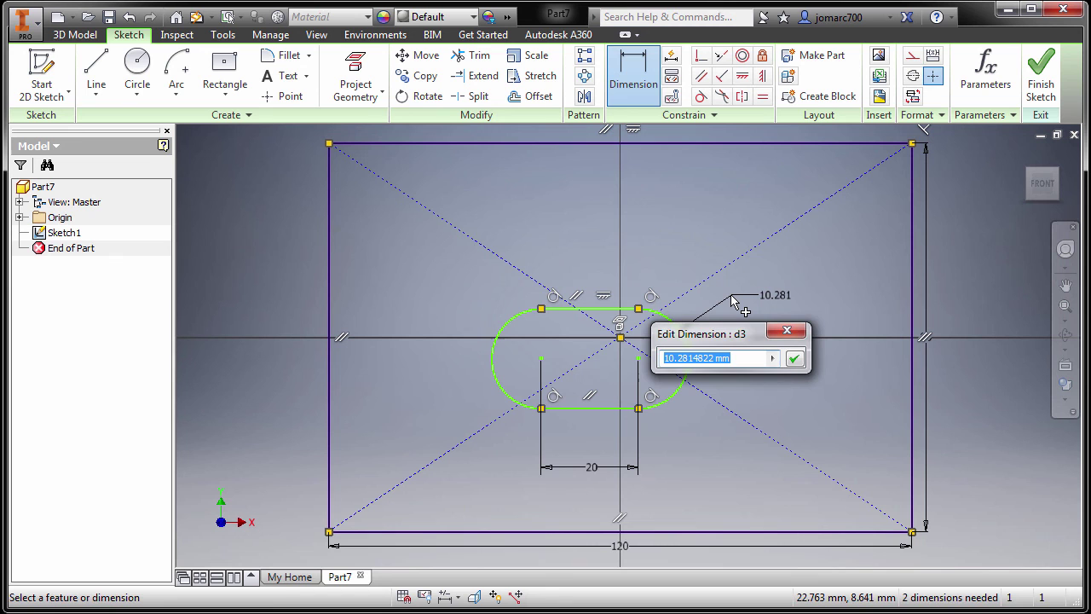
pyautogui.write('6')
pyautogui.press('Return')
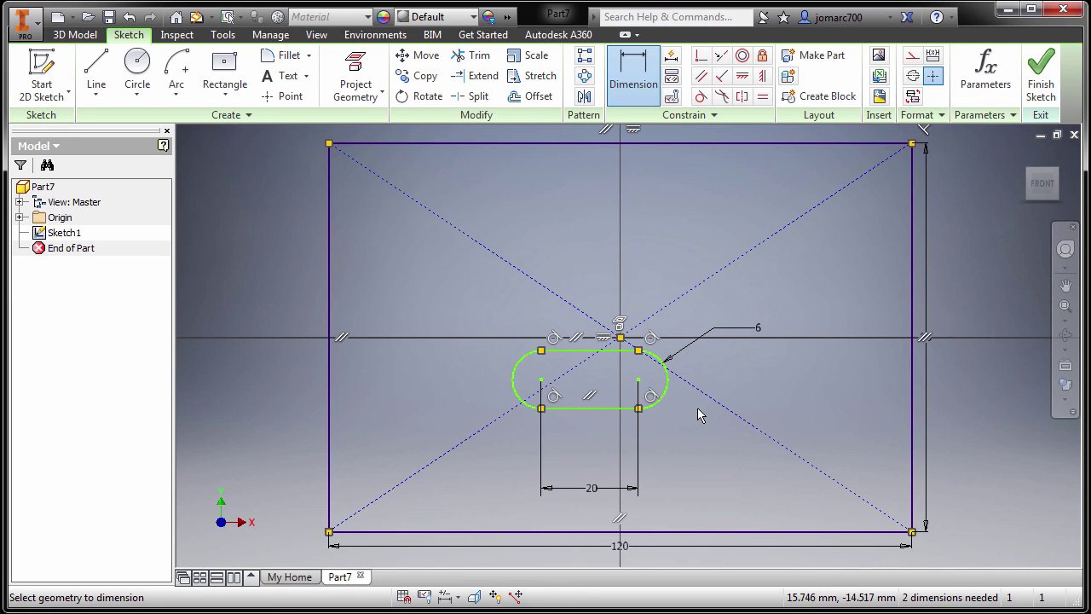
pyautogui.press('Escape')
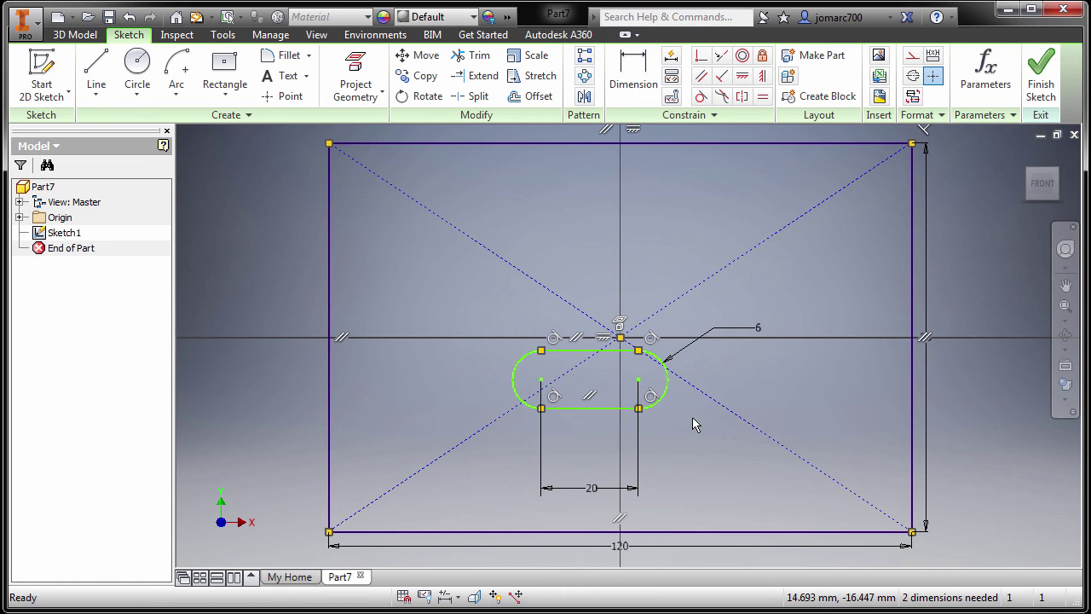
# Draw a line from the left arc's centre to the right arc's centre.
pyautogui.click(590, 395)
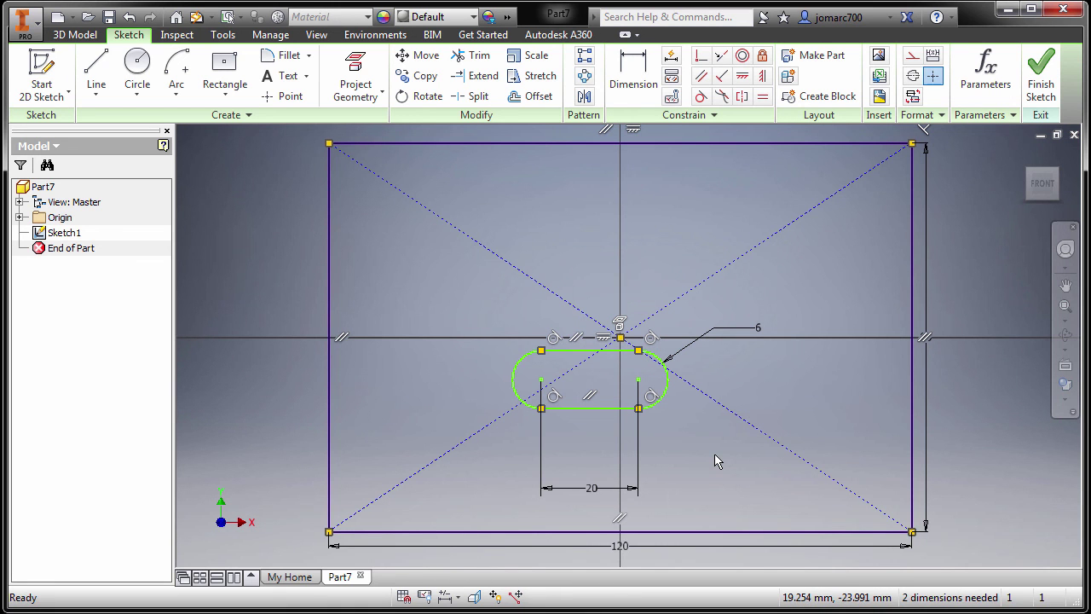
pyautogui.press('l')
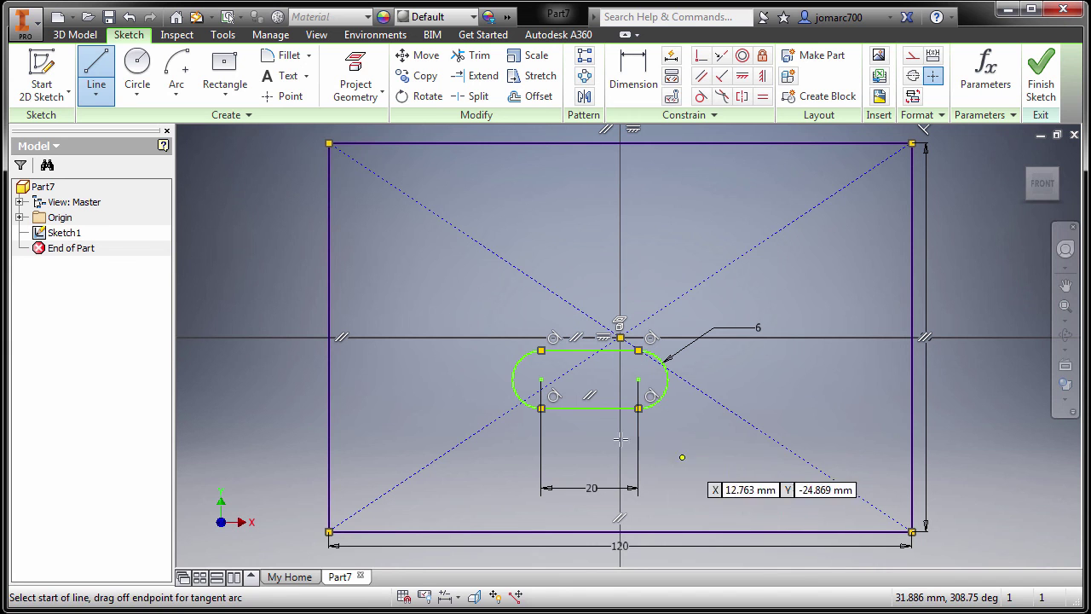
pyautogui.click(541, 380)
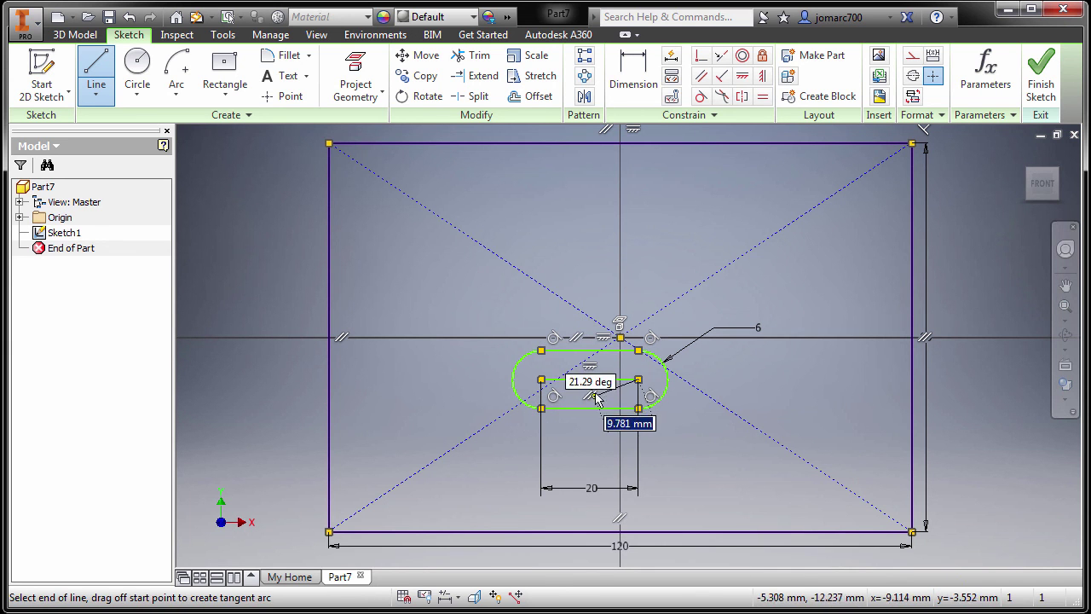
pyautogui.click(638, 380)
pyautogui.press('Escape')
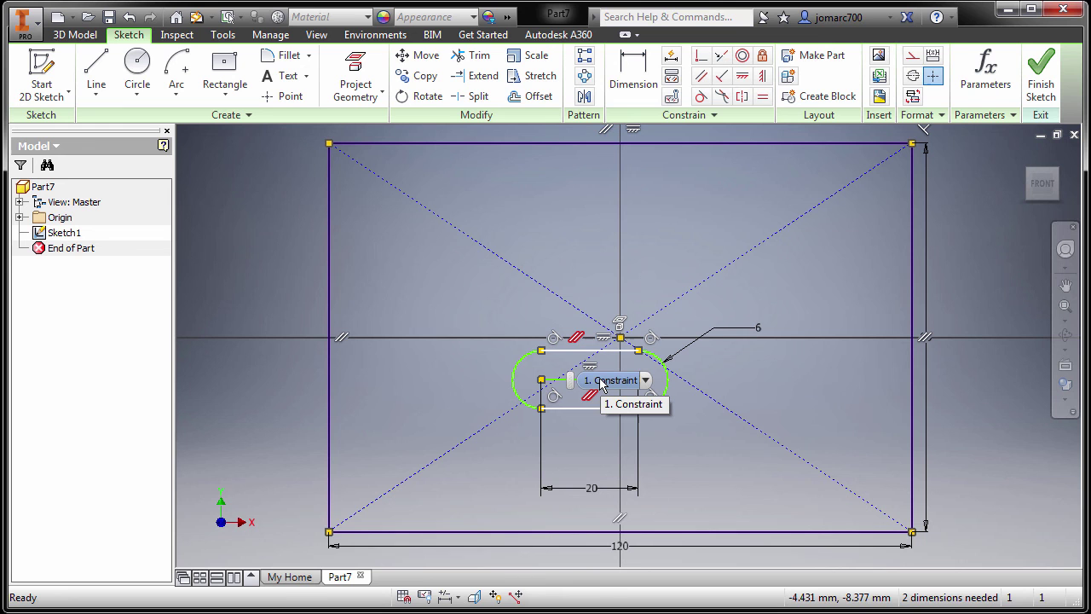
# Hide the constraint symbols and convert the centre line to construction geometry.
pyautogui.press('F9')
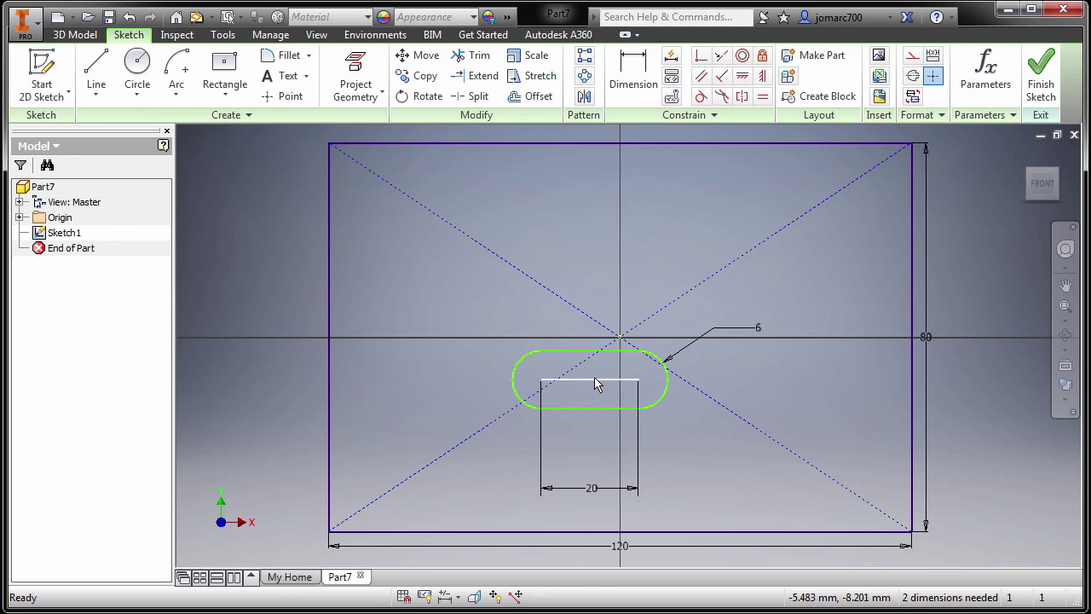
pyautogui.click(595, 381)
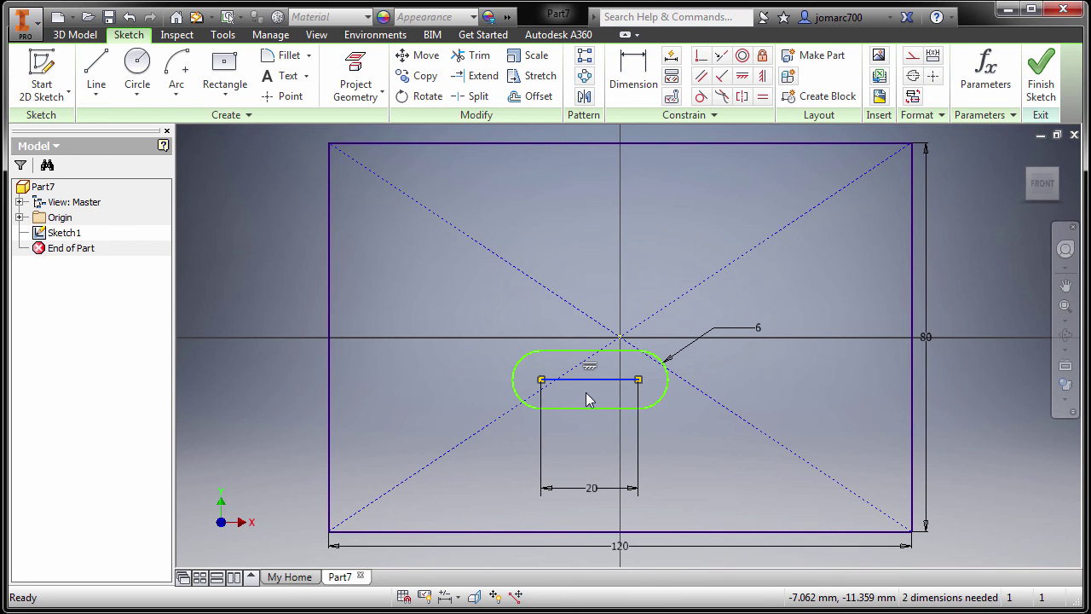
pyautogui.rightClick(586, 395)
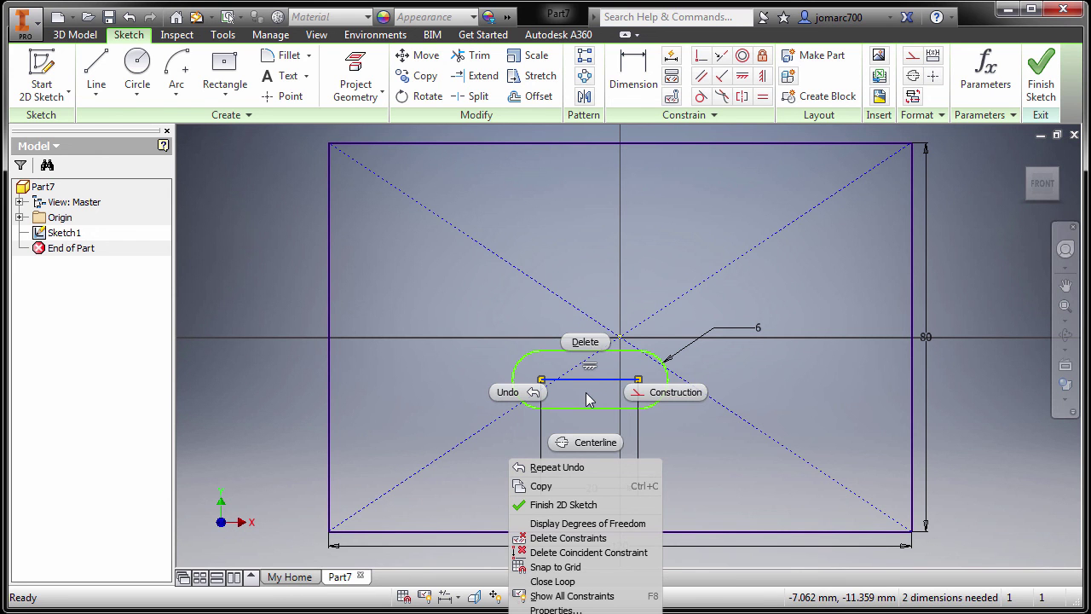
pyautogui.click(652, 400)
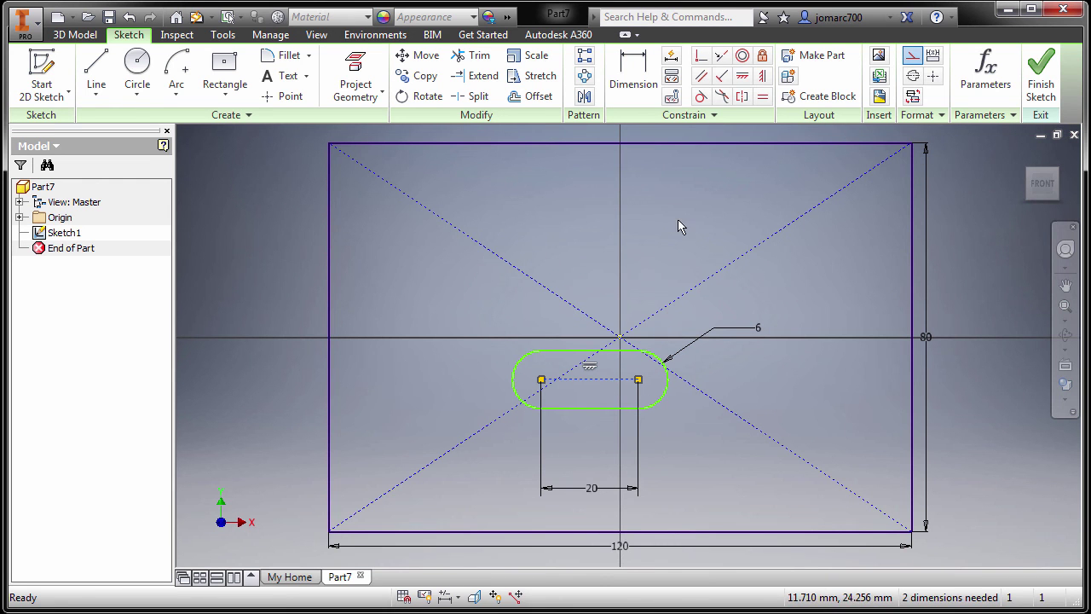
# Make the construction line's midpoint coincident with the origin.
pyautogui.click(700, 56)
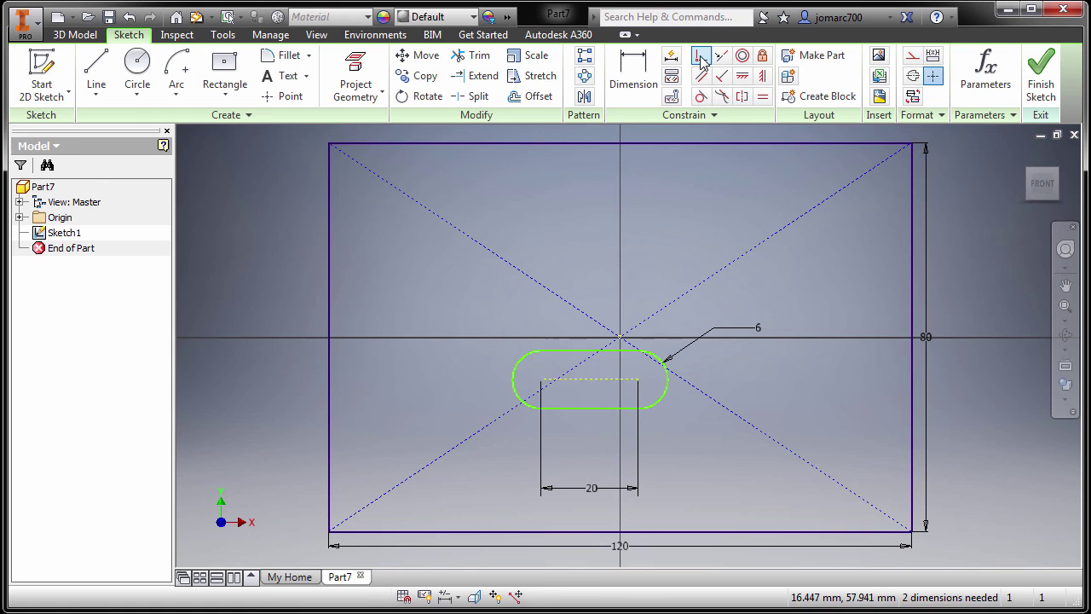
pyautogui.click(700, 56)
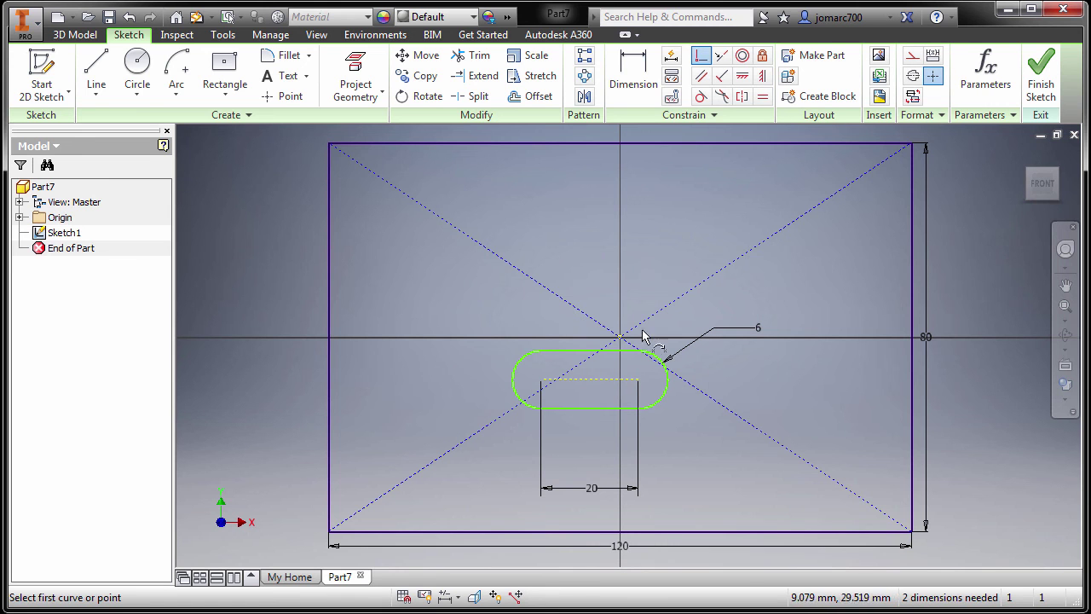
pyautogui.click(590, 381)
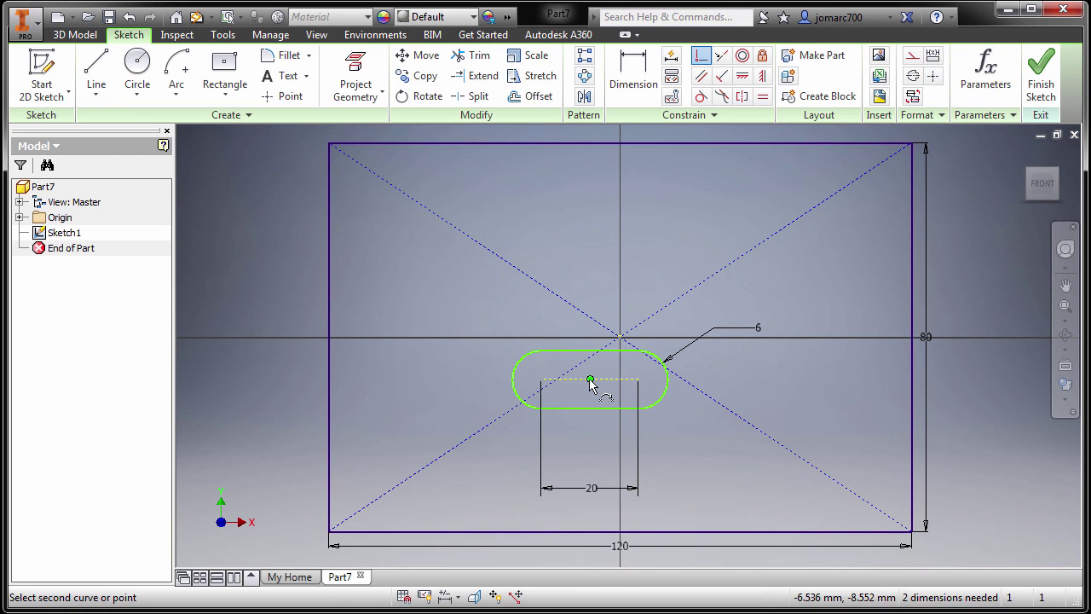
pyautogui.click(620, 337)
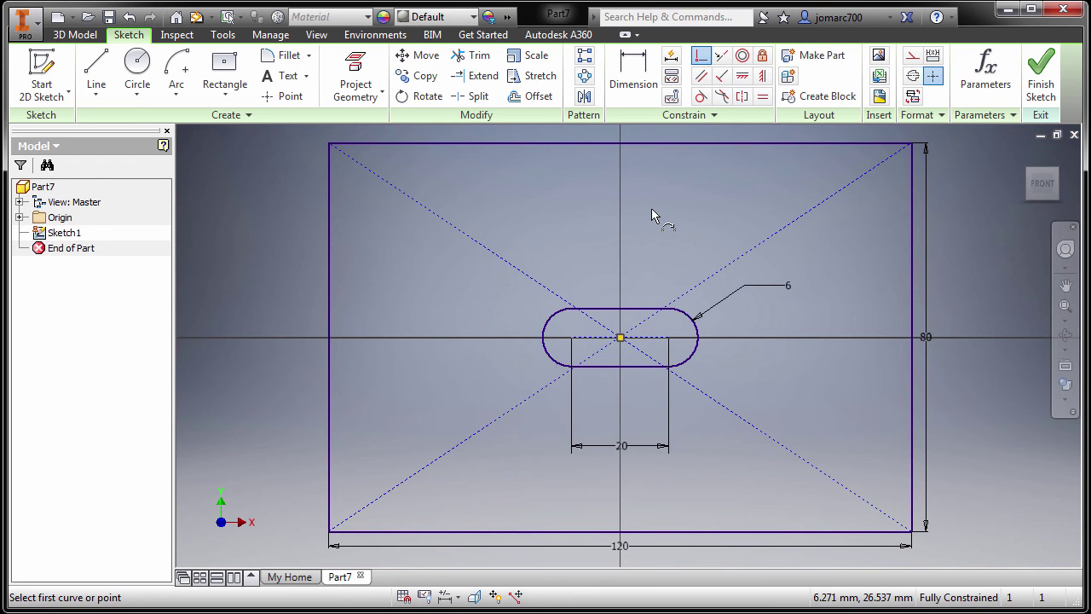
pyautogui.press('Escape')
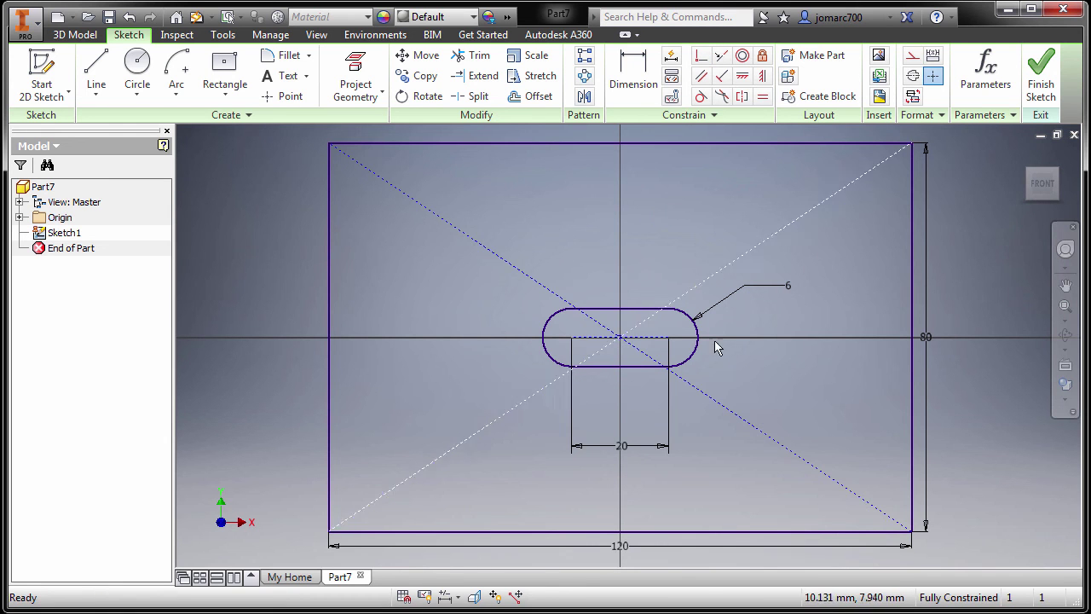